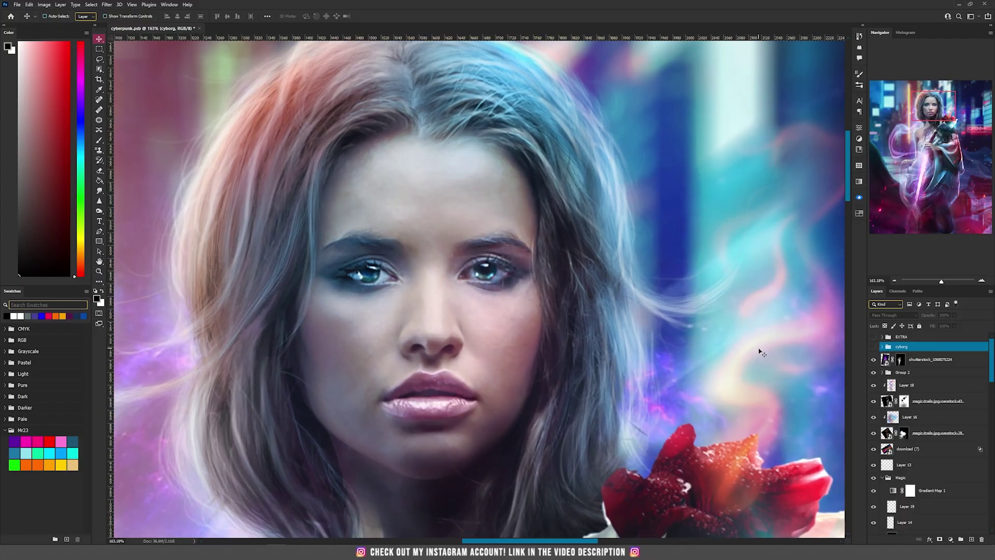
Add a new layer above the hidden cyborg group and lasso a jagged selection over the eye and cheek beside the reddish hair.
{"action": "left_click", "coordinate": [873, 347]}
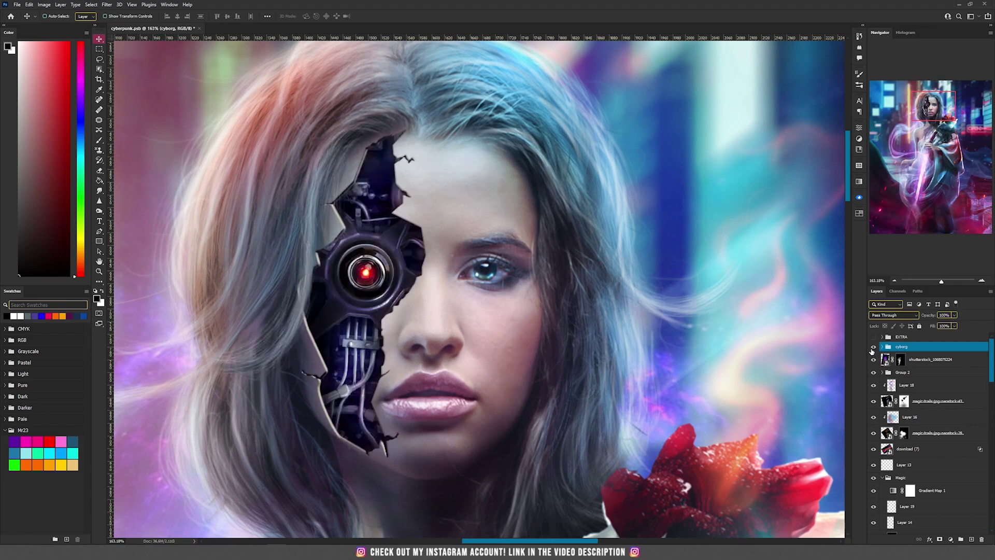
{"action": "left_click", "coordinate": [873, 346]}
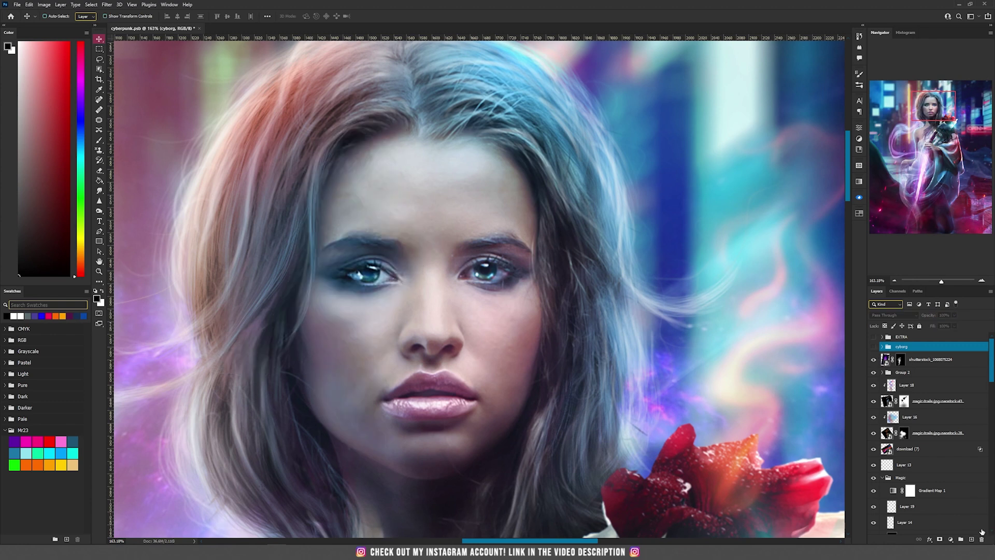
{"action": "left_click", "coordinate": [971, 539]}
{"action": "key", "text": "l"}
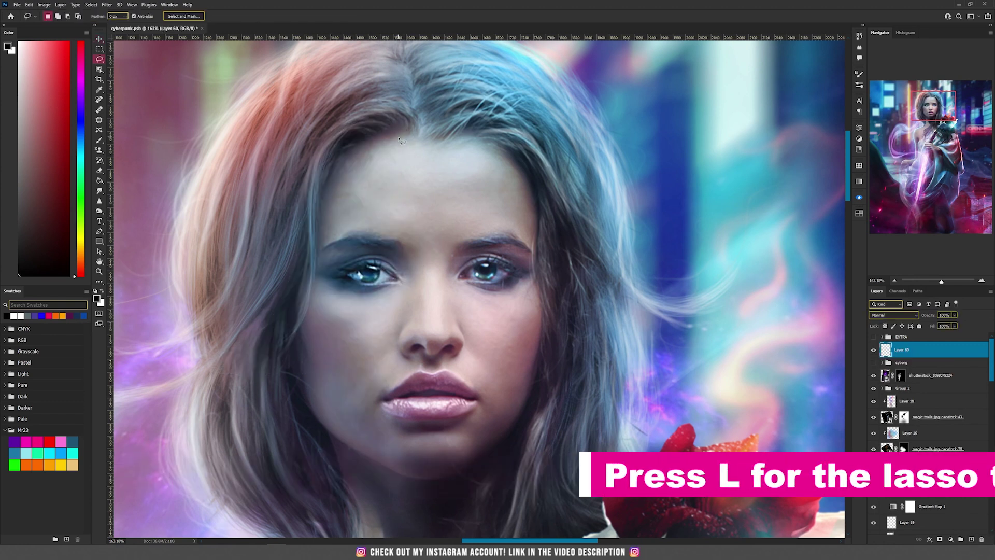
{"action": "mouse_move", "coordinate": [400, 139]}
{"action": "left_mouse_down"}
{"action": "mouse_move", "coordinate": [412, 256]}
{"action": "mouse_move", "coordinate": [372, 387]}
{"action": "mouse_move", "coordinate": [389, 441]}
{"action": "mouse_move", "coordinate": [381, 446]}
{"action": "mouse_move", "coordinate": [337, 423]}
{"action": "mouse_move", "coordinate": [303, 308]}
{"action": "mouse_move", "coordinate": [310, 237]}
{"action": "mouse_move", "coordinate": [358, 157]}
{"action": "left_mouse_up"}
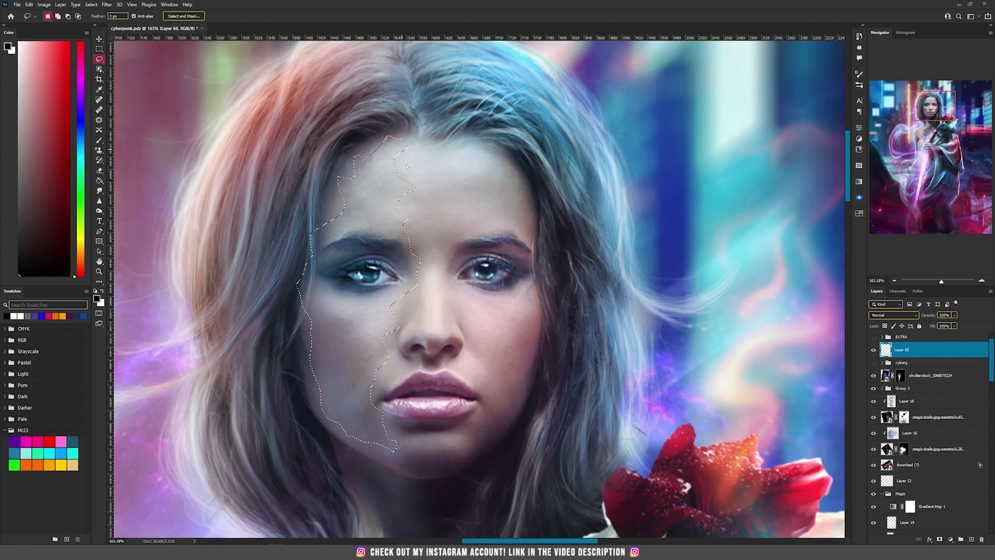
Fill the jagged face selection with black on the new layer and deselect.
{"action": "key", "text": "g"}
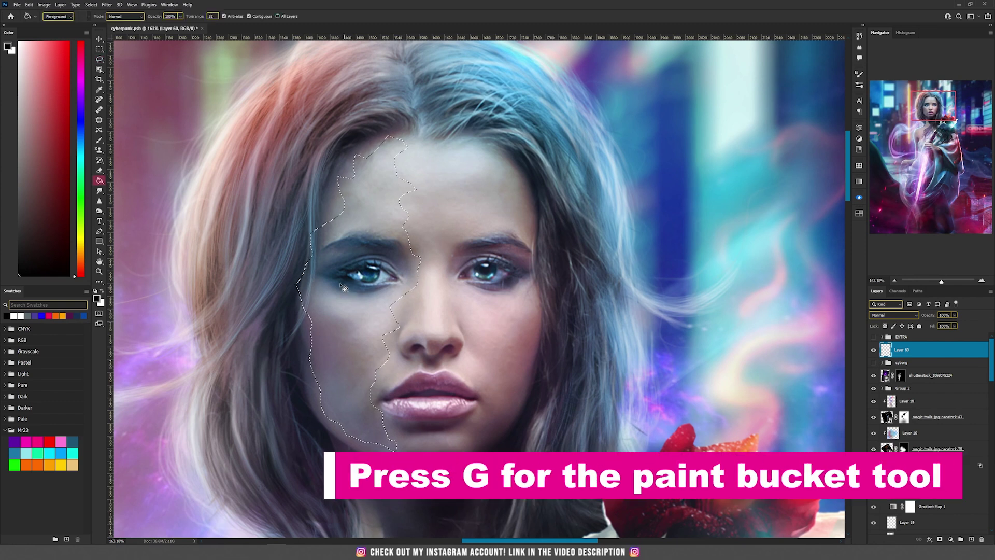
{"action": "left_click", "coordinate": [368, 286]}
{"action": "key", "text": "ctrl+d"}
{"action": "key", "text": "v"}
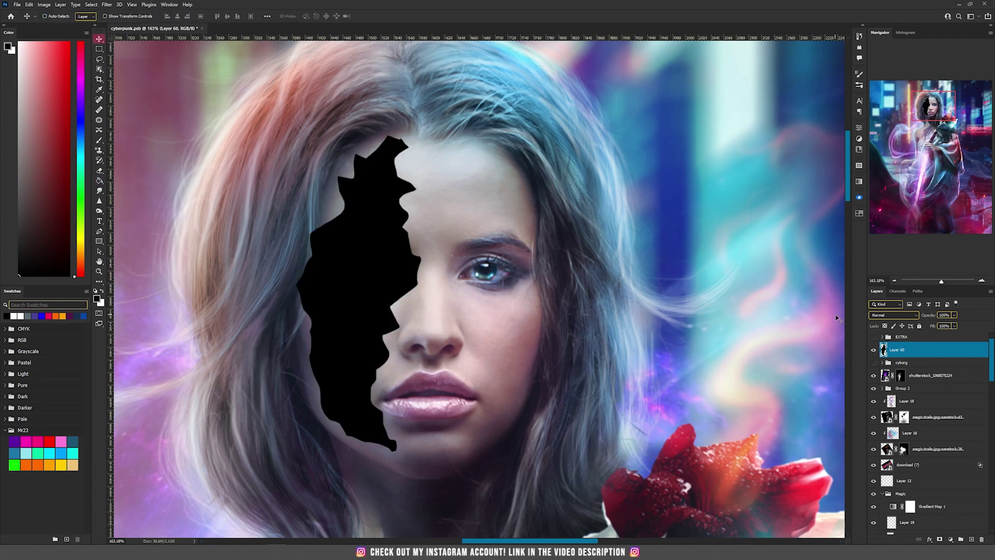
Add a Bevel & Emboss to the black shape using Inner Bevel, Smooth technique, 275% depth, direction Up and 4 px size.
{"action": "double_click", "coordinate": [933, 352]}
{"action": "left_click", "coordinate": [510, 155]}
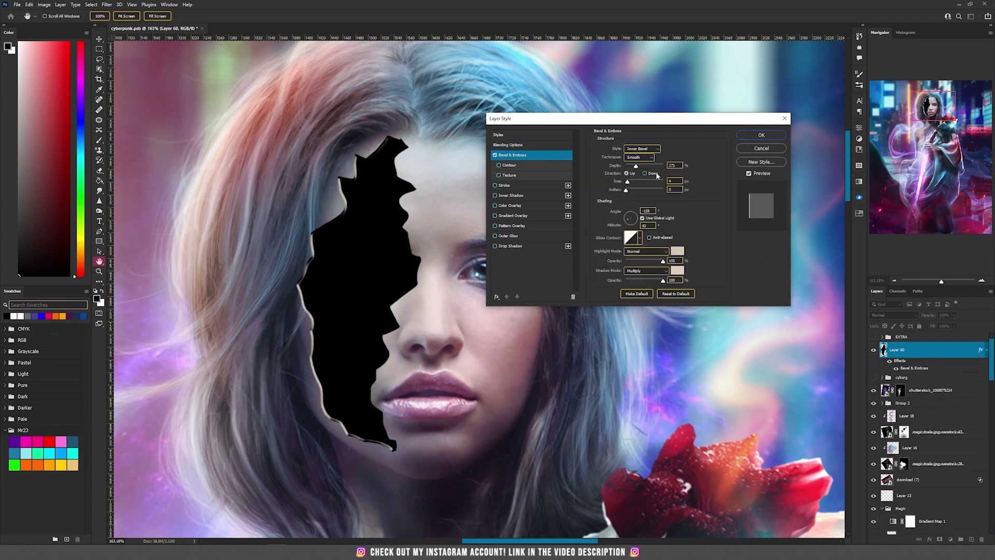
{"action": "left_click", "coordinate": [644, 149]}
{"action": "left_click", "coordinate": [643, 150]}
{"action": "left_click", "coordinate": [645, 157]}
{"action": "left_click", "coordinate": [646, 159]}
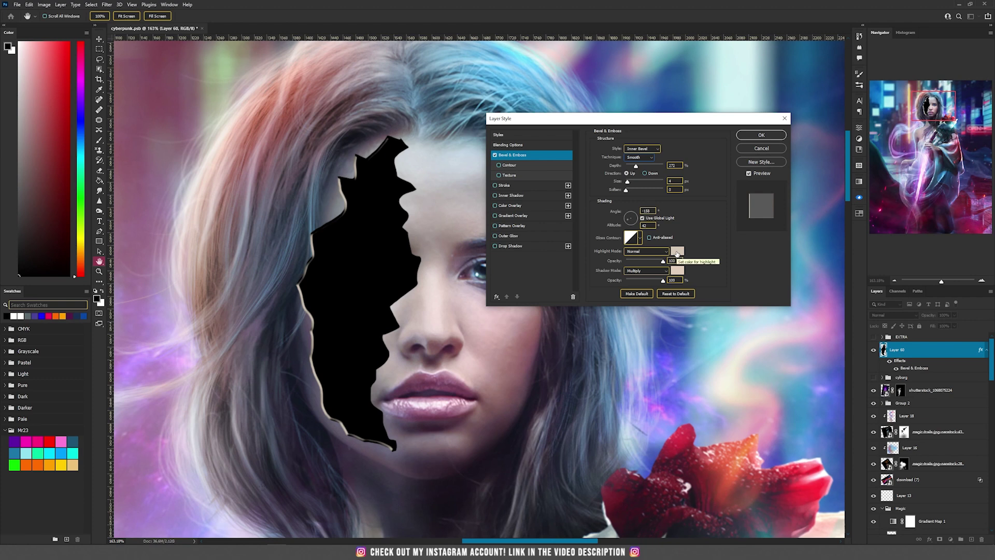
Try sampling the bevel's highlight and shadow colors from the skin beside the black shape.
{"action": "left_click", "coordinate": [676, 252]}
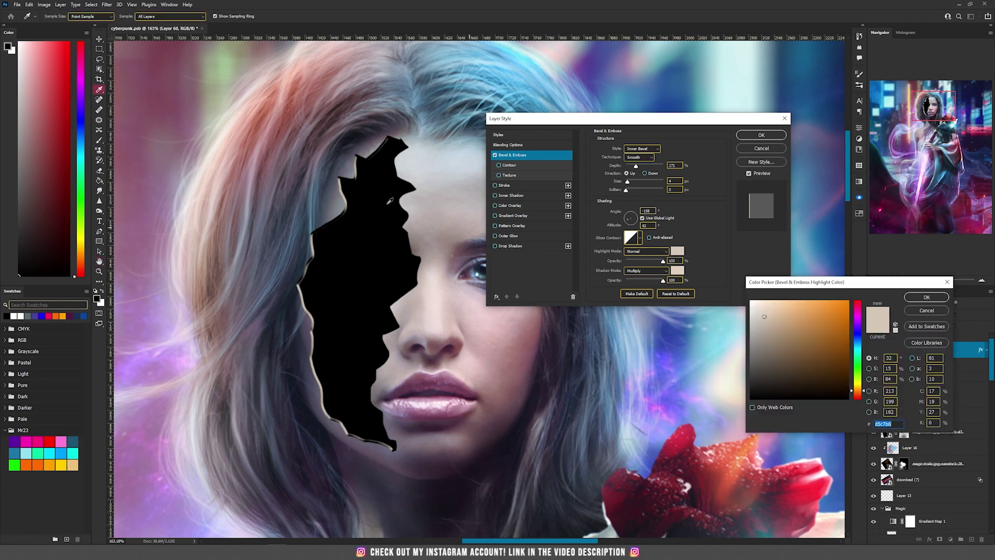
{"action": "left_click", "coordinate": [428, 199]}
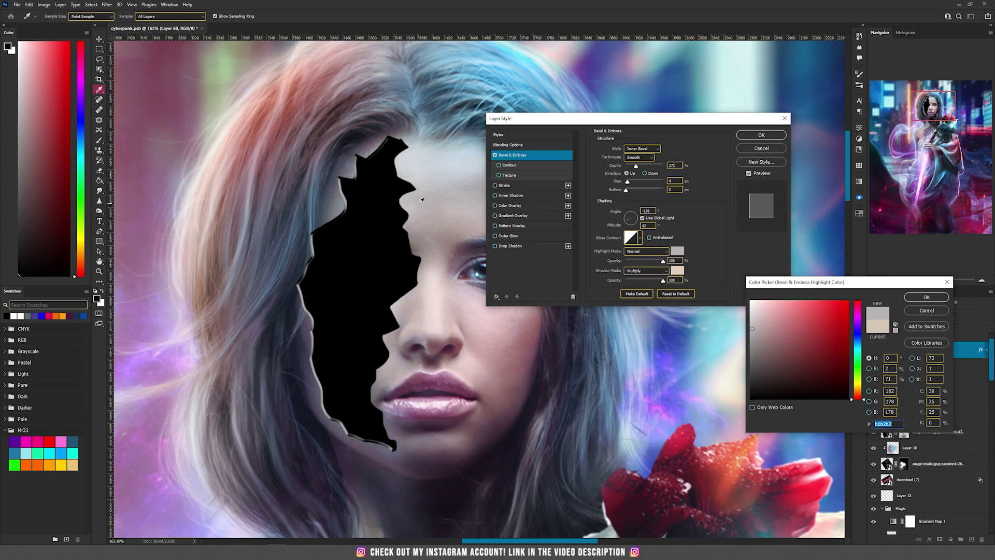
{"action": "key", "text": "Escape"}
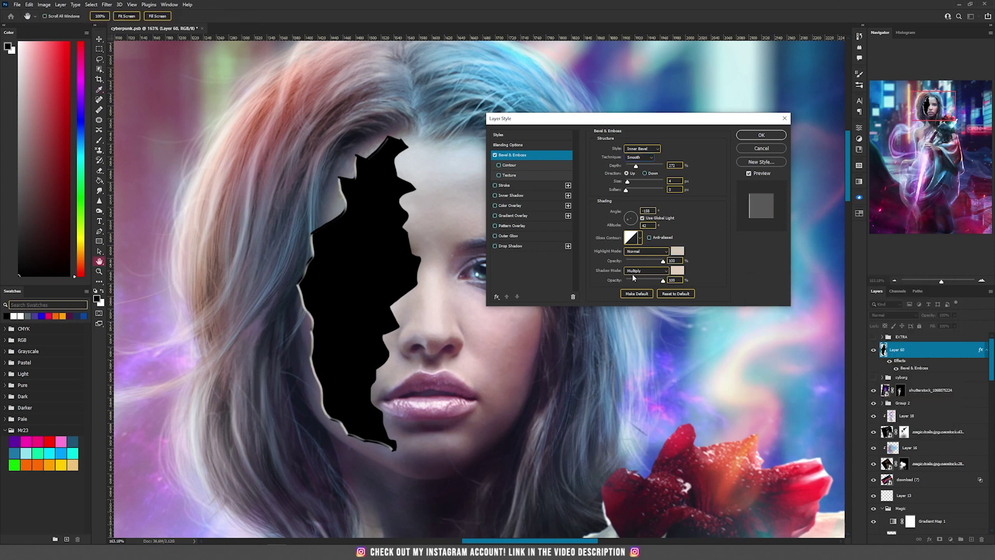
{"action": "left_click", "coordinate": [677, 269]}
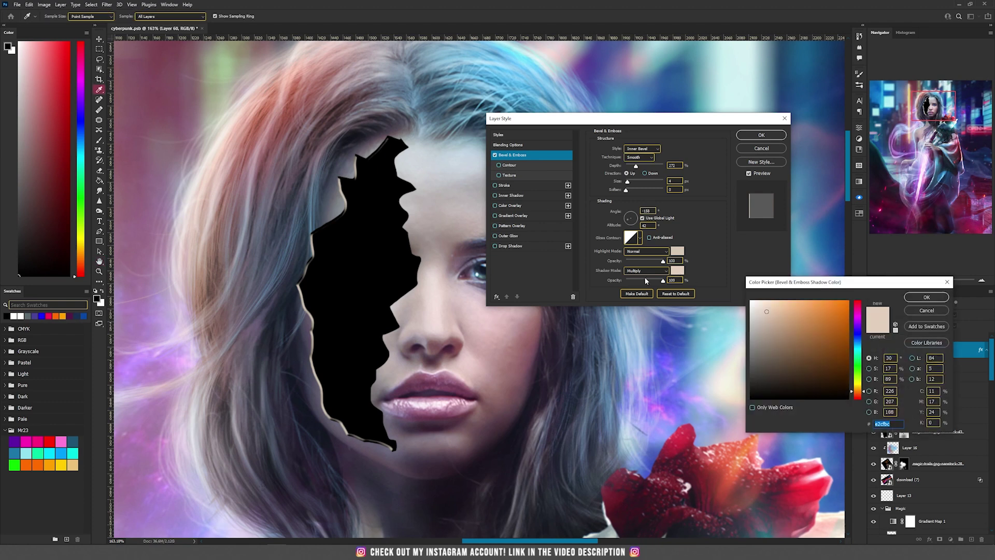
{"action": "left_click", "coordinate": [423, 208]}
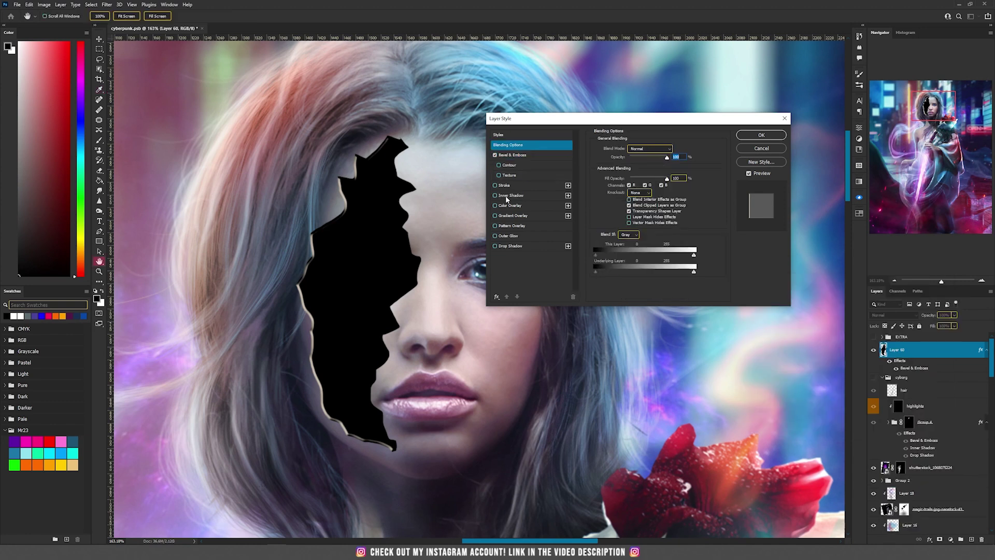
Add an Inner Shadow in Normal mode and a Drop Shadow in Multiply mode to the black shape and apply the styles.
{"action": "left_click", "coordinate": [502, 196]}
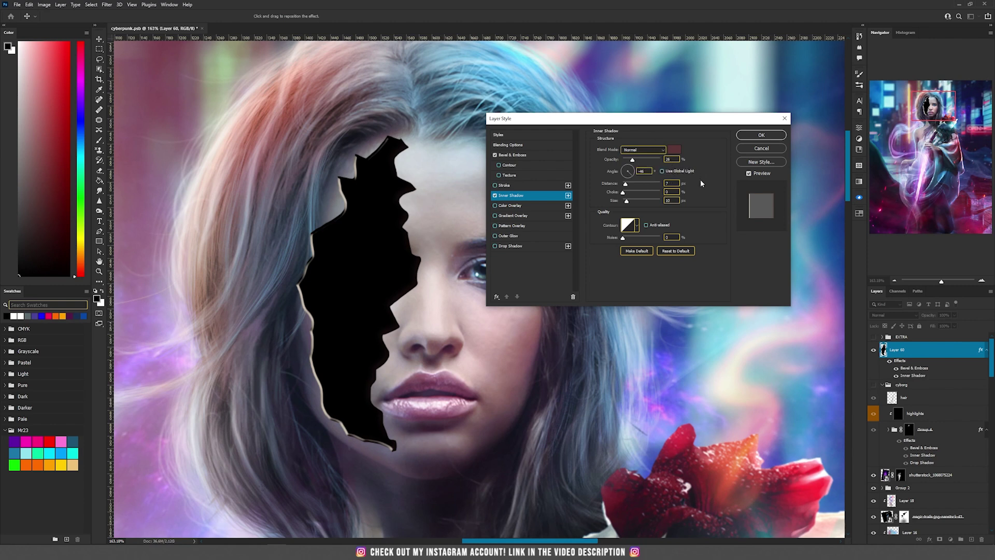
{"action": "left_click", "coordinate": [510, 246]}
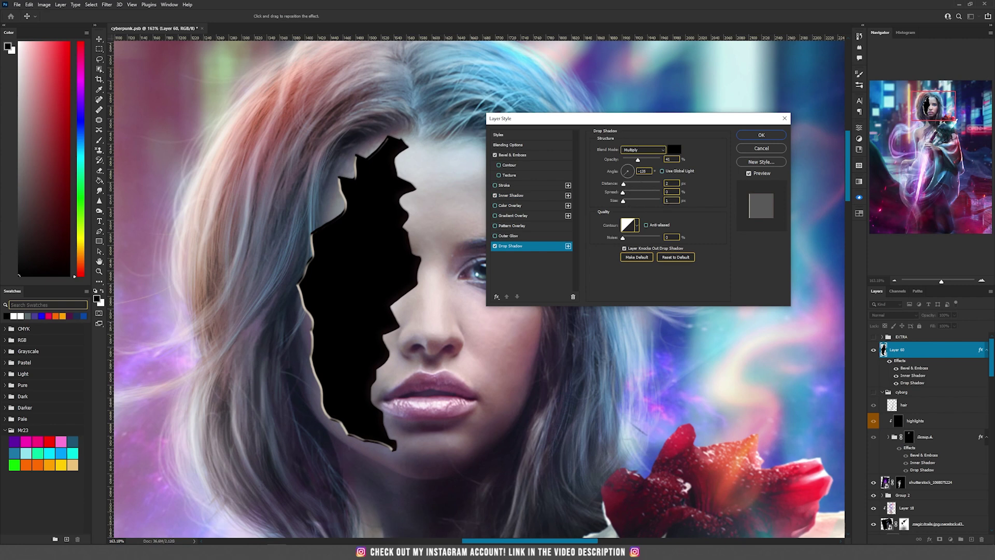
{"action": "left_click", "coordinate": [631, 150]}
{"action": "left_click", "coordinate": [655, 150]}
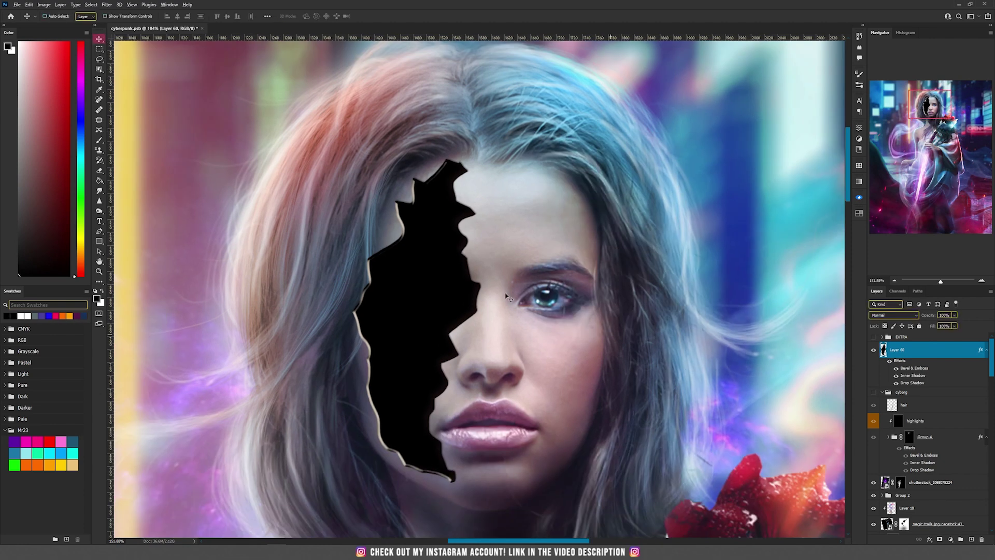
{"action": "scroll", "coordinate": [513, 298], "scroll_direction": "down", "scroll_amount": 2}
{"action": "scroll", "coordinate": [510, 297], "scroll_direction": "up", "scroll_amount": 4}
{"action": "scroll", "coordinate": [513, 298], "scroll_direction": "down", "scroll_amount": 2}
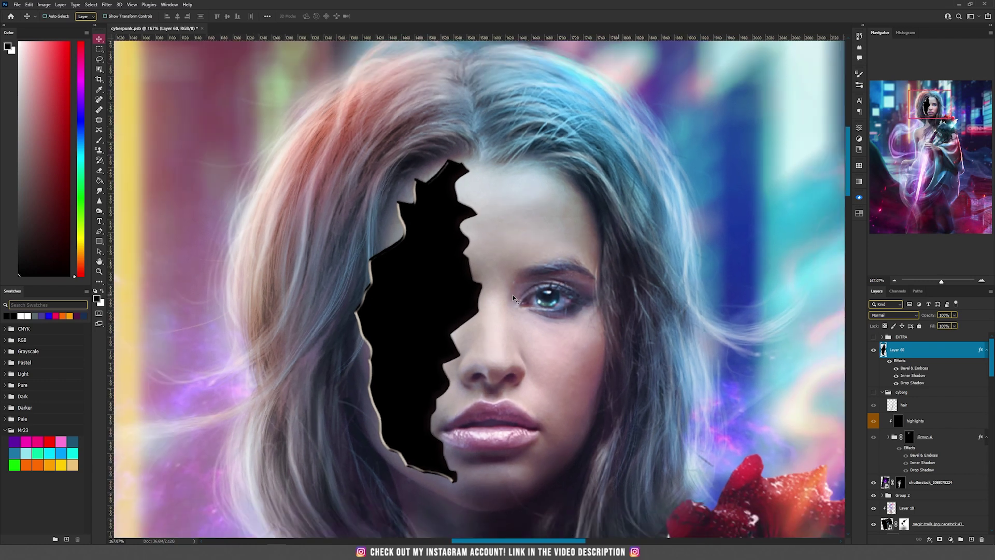
Create a new group above the black shape layer and name it cyborg.
{"action": "left_click", "coordinate": [960, 539]}
{"action": "double_click", "coordinate": [903, 347]}
{"action": "type", "text": "cyborg"}
{"action": "key", "text": "Return"}
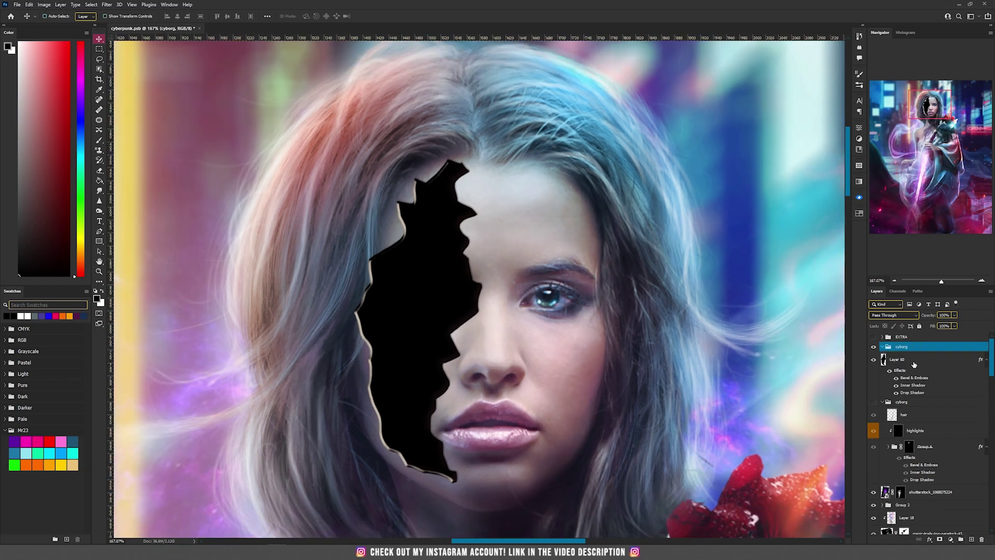
Add a black mask to the new cyborg group and fill the black shape's outline on it with white.
{"action": "left_click", "coordinate": [939, 540]}
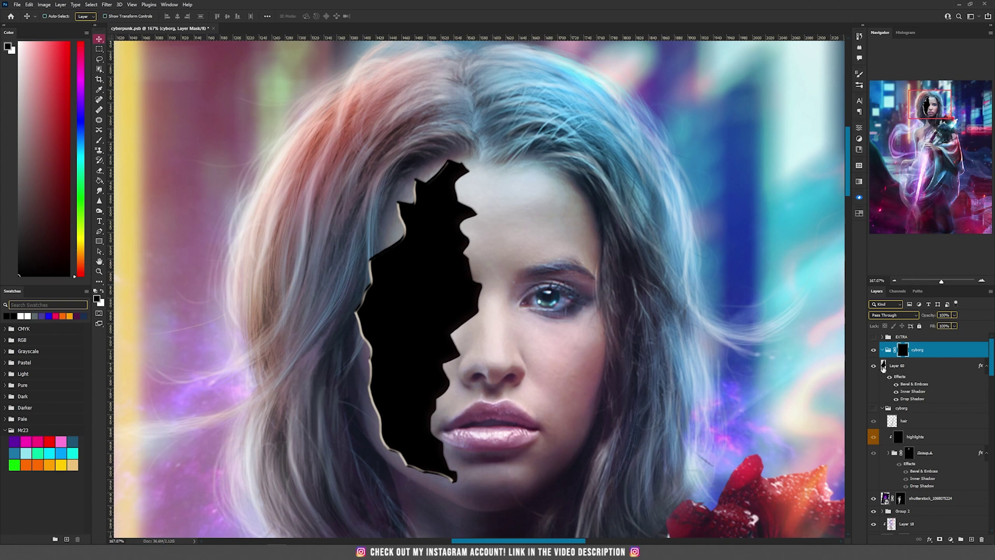
{"action": "left_click", "coordinate": [883, 367], "text": "ctrl"}
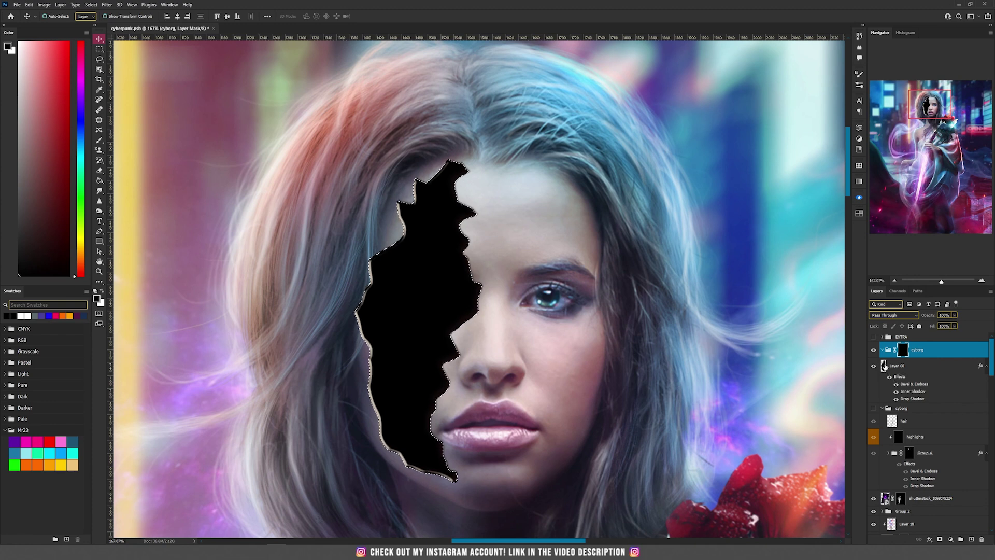
{"action": "scroll", "coordinate": [444, 261], "scroll_direction": "up", "scroll_amount": 5}
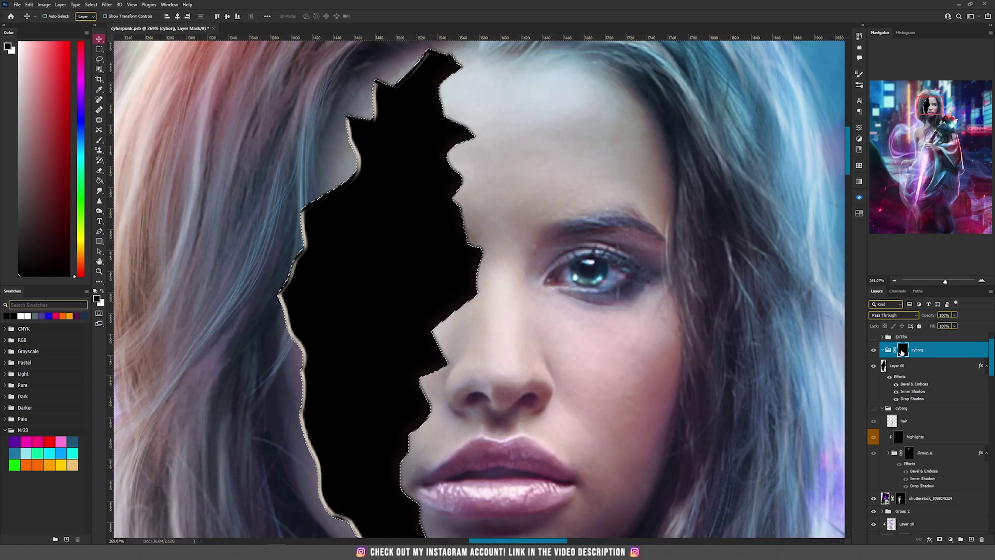
{"action": "key", "text": "ctrl+BackSpace"}
{"action": "key", "text": "ctrl+d"}
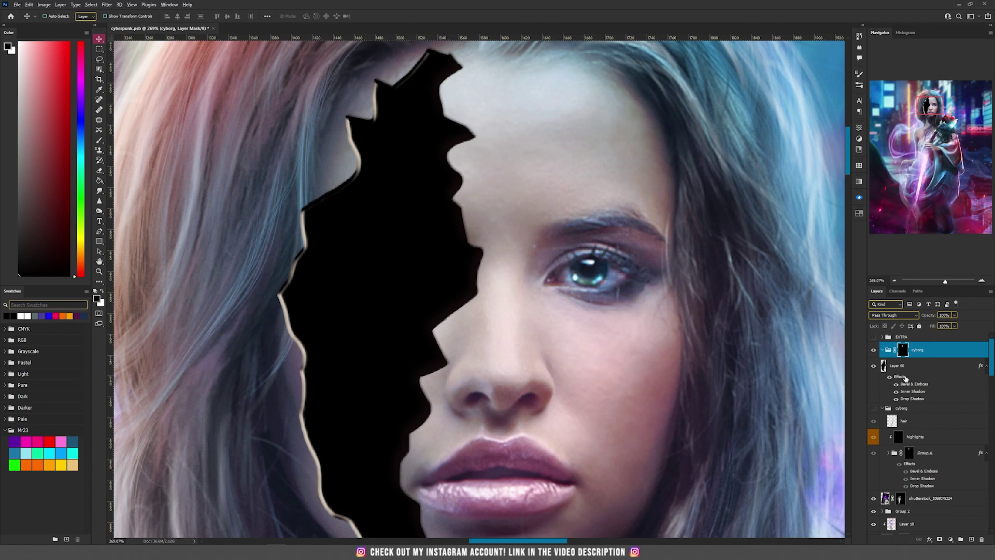
Copy the black shape's layer style and paste it onto the masked cyborg group.
{"action": "left_click_drag", "start_coordinate": [900, 380], "coordinate": [927, 352]}
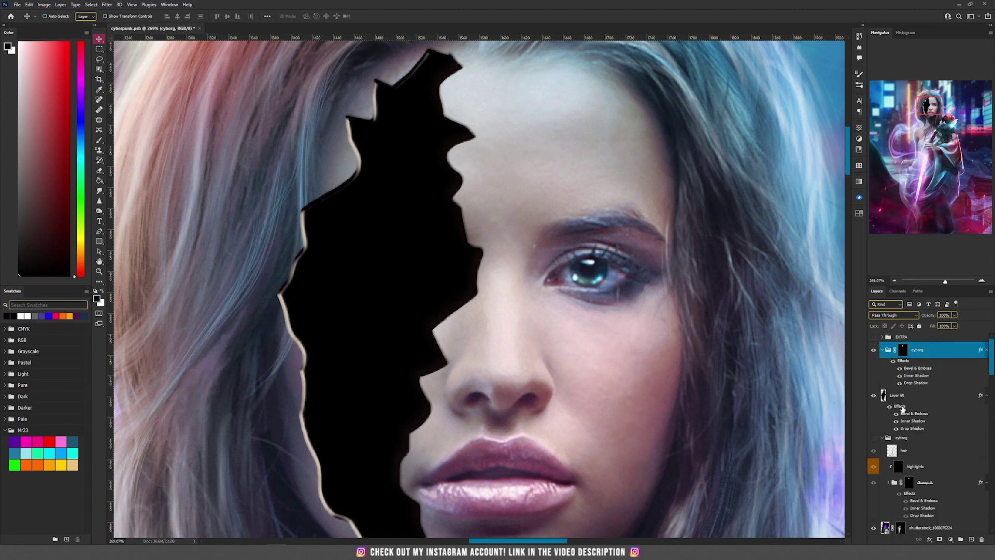
{"action": "right_click", "coordinate": [901, 408]}
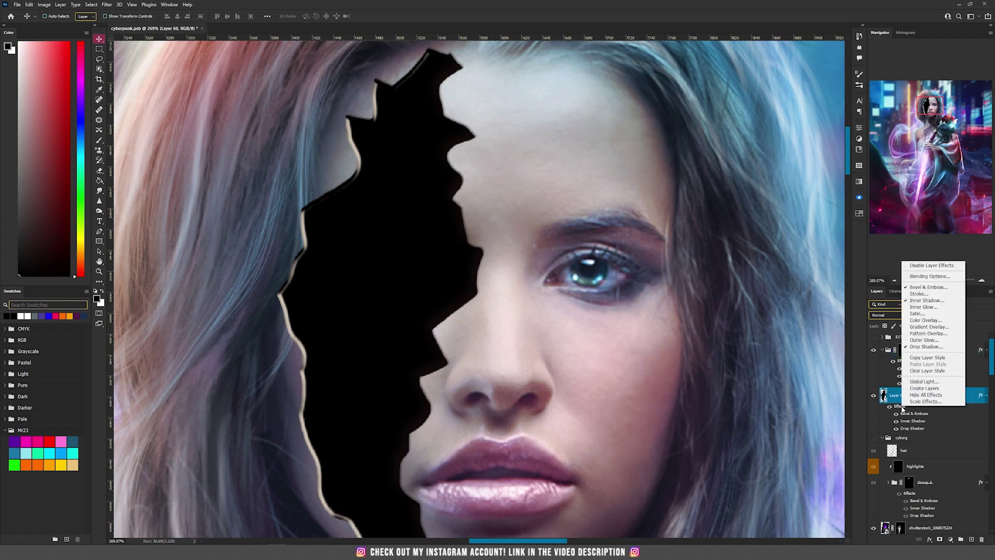
{"action": "left_click", "coordinate": [929, 358]}
{"action": "left_click", "coordinate": [913, 350]}
{"action": "right_click", "coordinate": [931, 351]}
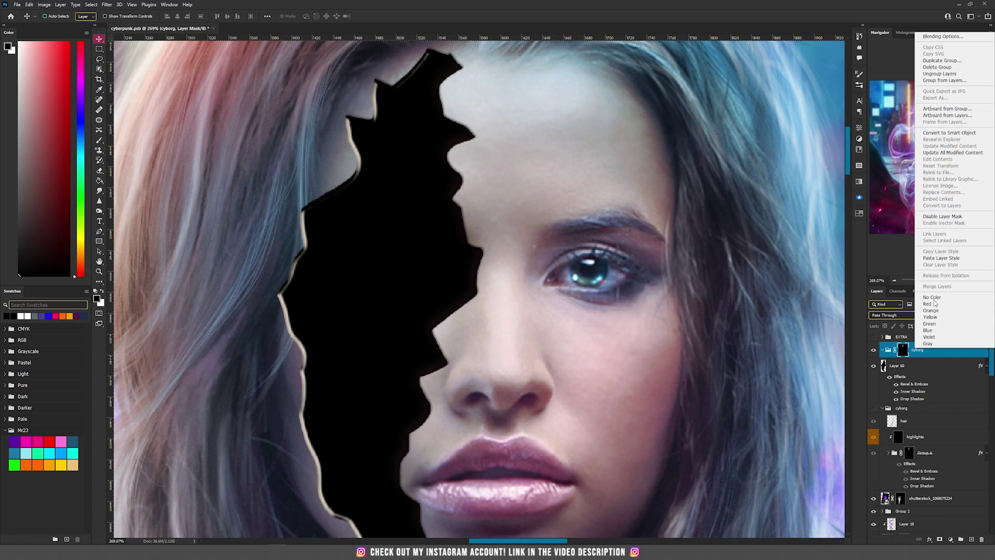
{"action": "left_click", "coordinate": [943, 261]}
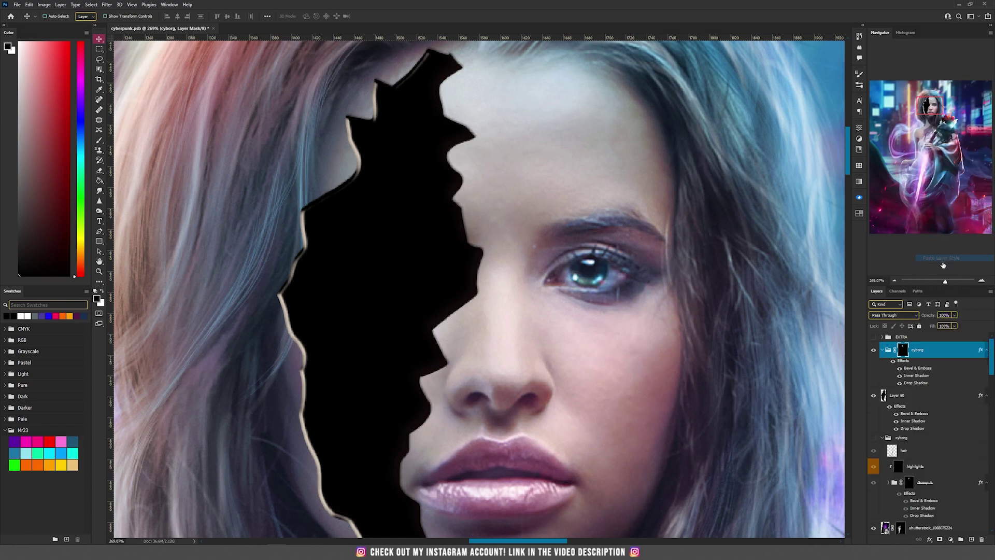
Hide the original black shape layer beneath the masked cyborg group.
{"action": "left_click", "coordinate": [874, 395]}
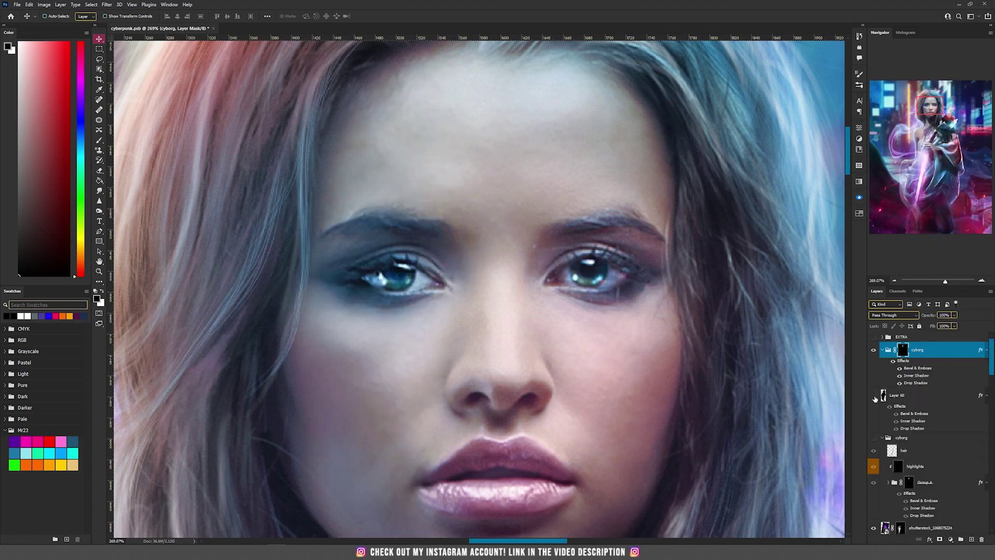
{"action": "left_click", "coordinate": [875, 397]}
{"action": "left_click", "coordinate": [874, 397]}
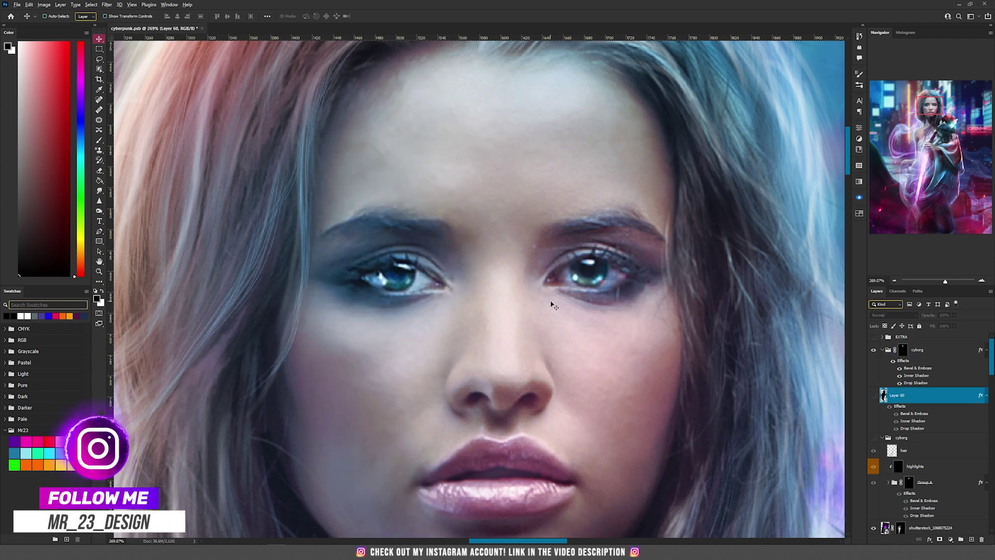
Move the plane engine image into the masked cyborg group and position it inside the face opening.
{"action": "scroll", "coordinate": [551, 303], "scroll_direction": "down", "scroll_amount": 3}
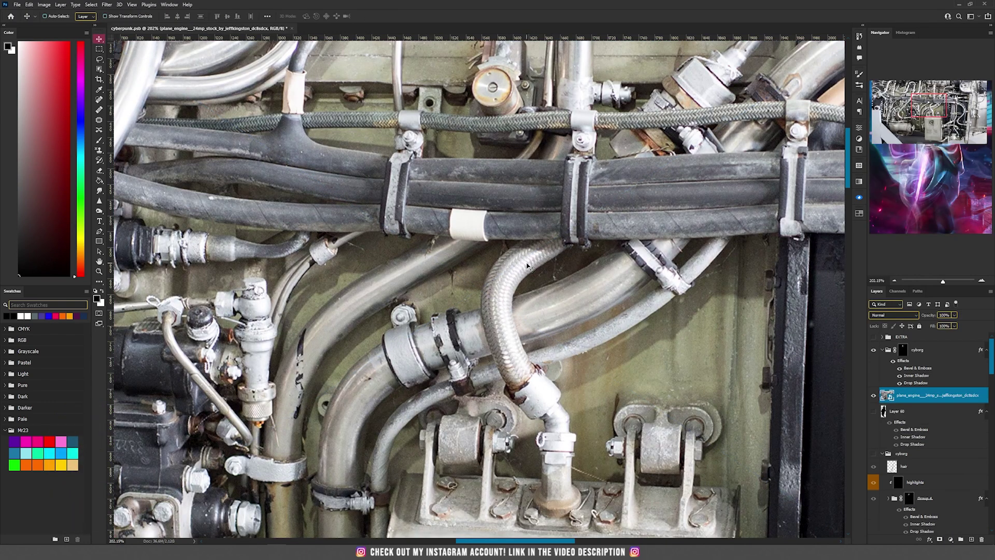
{"action": "left_click_drag", "start_coordinate": [913, 397], "coordinate": [915, 351]}
{"action": "left_click_drag", "start_coordinate": [497, 257], "coordinate": [443, 314]}
{"action": "scroll", "coordinate": [443, 315], "scroll_direction": "down", "scroll_amount": 1}
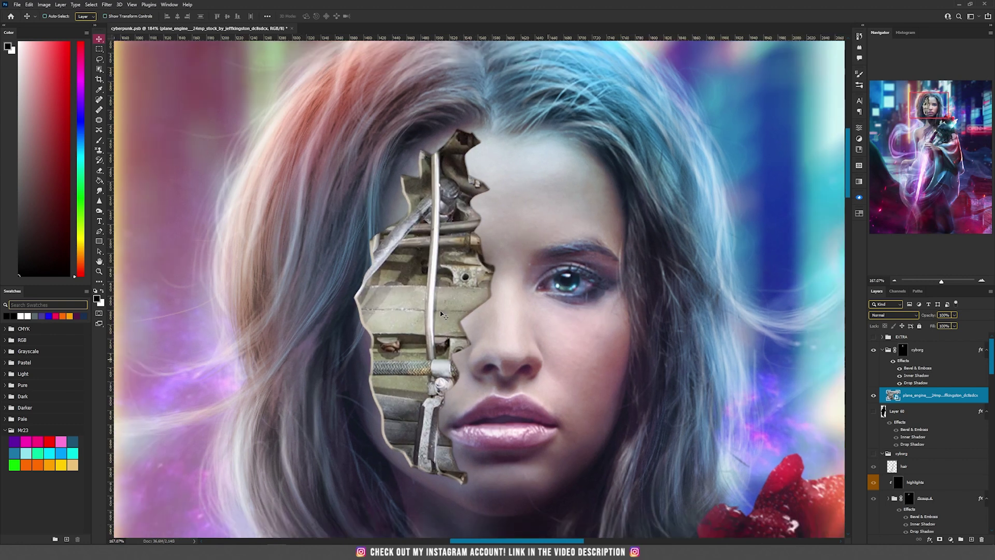
{"action": "scroll", "coordinate": [443, 314], "scroll_direction": "down", "scroll_amount": 2}
Scale the plane engine image to 30% and reposition it over the face opening.
{"action": "key", "text": "ctrl+t"}
{"action": "left_click", "coordinate": [174, 16]}
{"action": "type", "text": "30"}
{"action": "left_click_drag", "start_coordinate": [434, 360], "coordinate": [491, 222]}
{"action": "key", "text": "Return"}
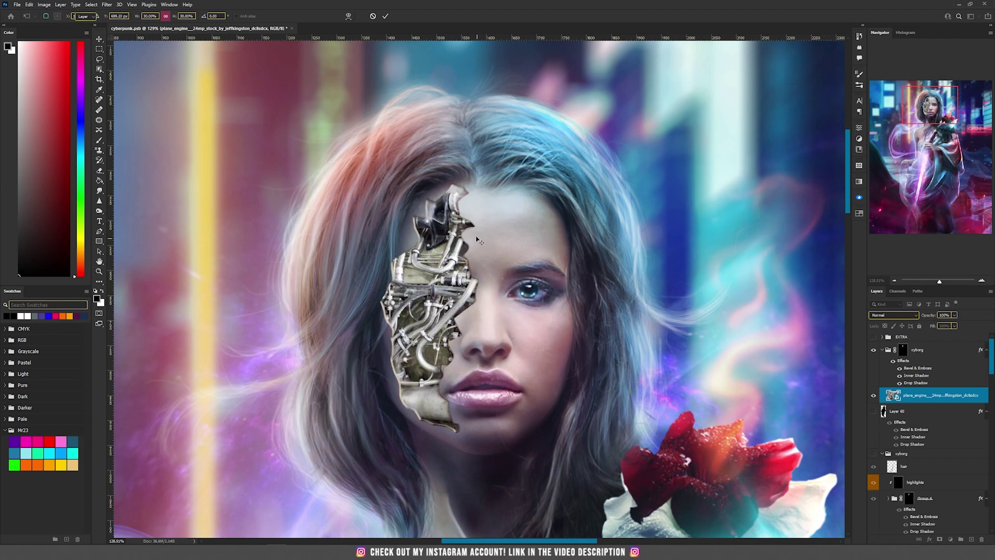
Shift the scaled engine image so that another area of pipes and machinery fills the face opening.
{"action": "scroll", "coordinate": [455, 236], "scroll_direction": "up", "scroll_amount": 2}
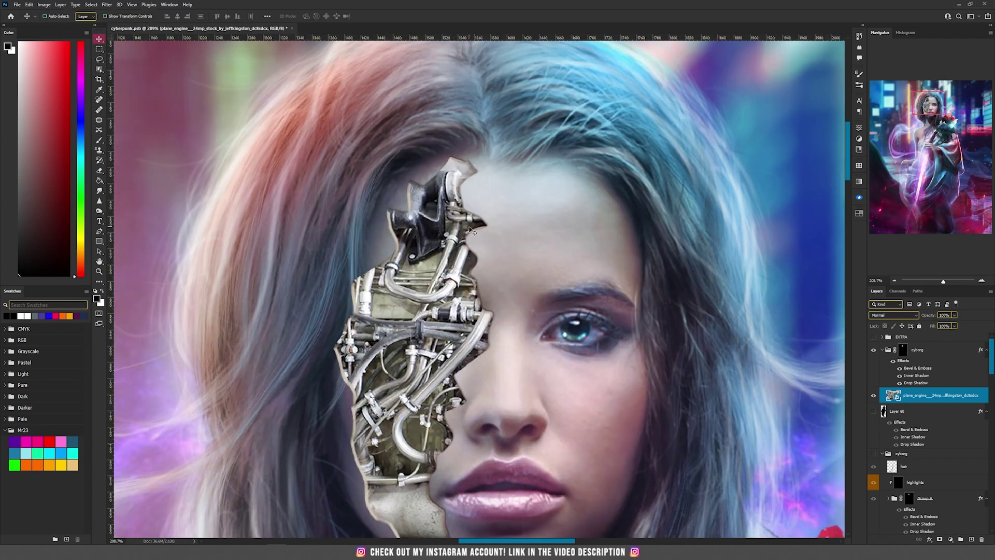
{"action": "left_click_drag", "start_coordinate": [475, 243], "coordinate": [429, 266]}
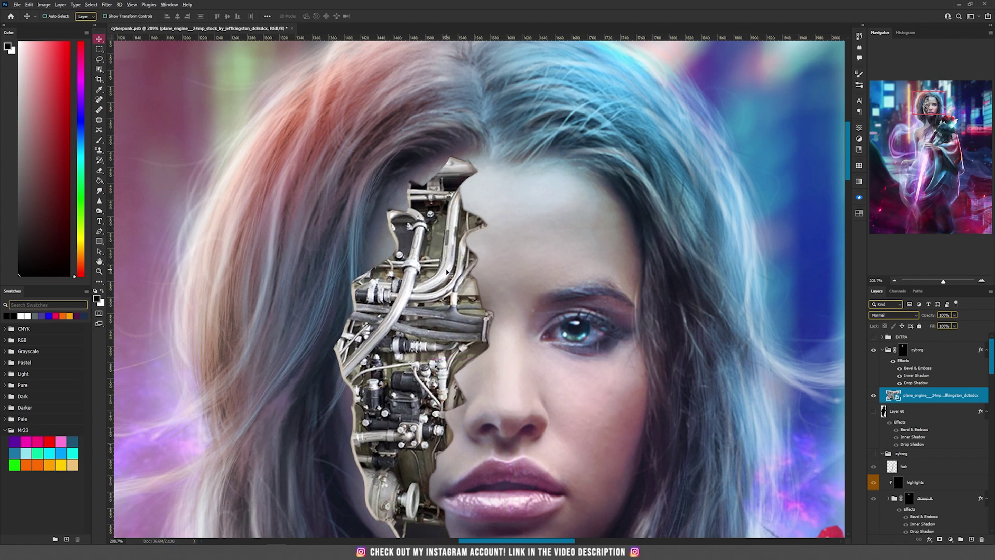
{"action": "scroll", "coordinate": [447, 270], "scroll_direction": "down", "scroll_amount": 2}
{"action": "scroll", "coordinate": [447, 270], "scroll_direction": "up", "scroll_amount": 1}
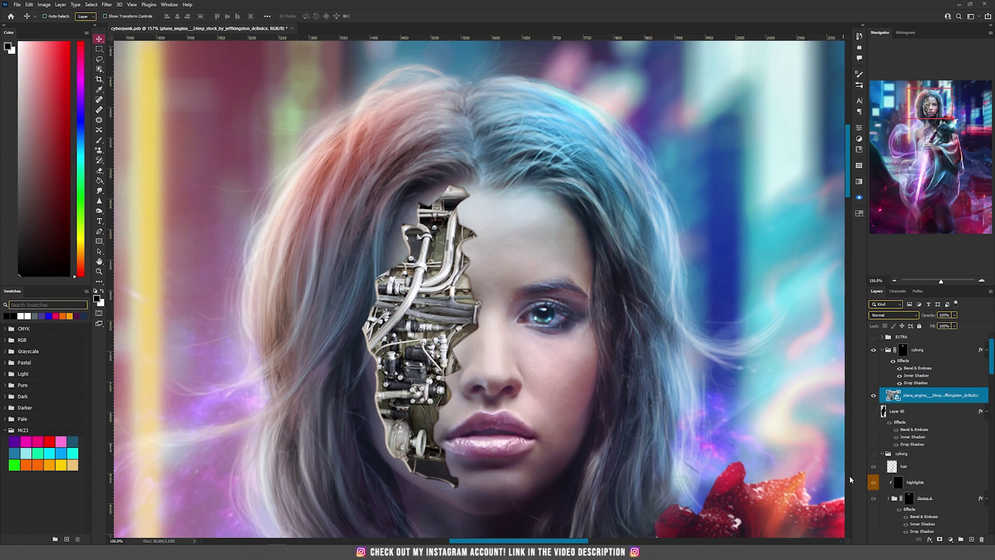
Add a Levels adjustment clipped to the plane engine image and lower its white output level to 169.
{"action": "left_click", "coordinate": [952, 542]}
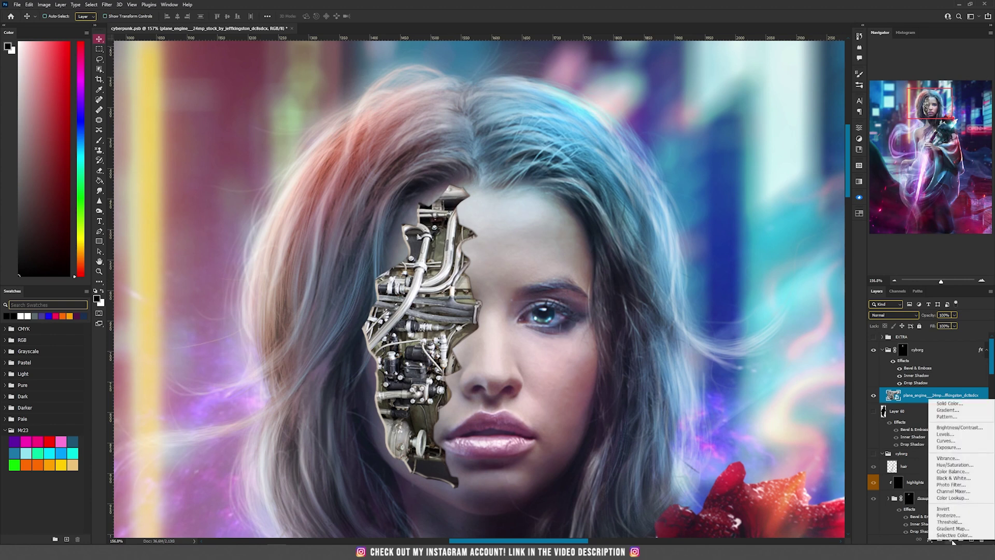
{"action": "left_click", "coordinate": [943, 434]}
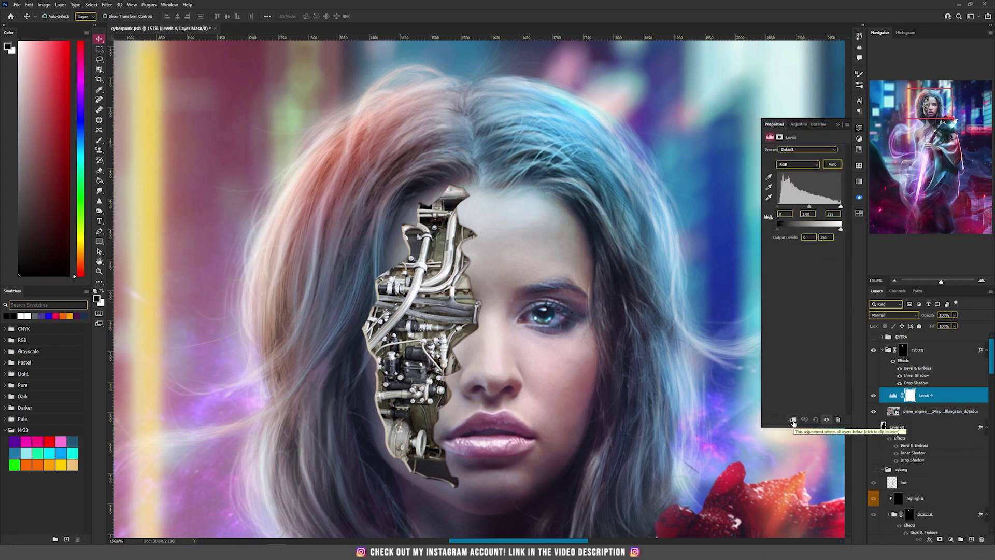
{"action": "left_click", "coordinate": [792, 420]}
{"action": "left_click_drag", "start_coordinate": [840, 229], "coordinate": [821, 235]}
{"action": "left_click", "coordinate": [947, 395]}
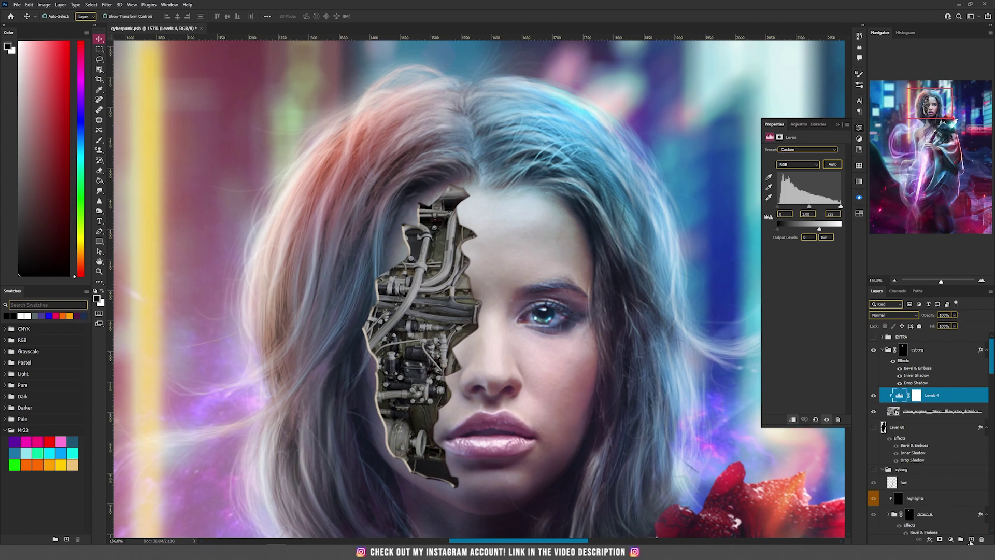
Create a new layer above the Levels adjustment and set its blend mode to Multiply.
{"action": "left_click", "coordinate": [972, 540]}
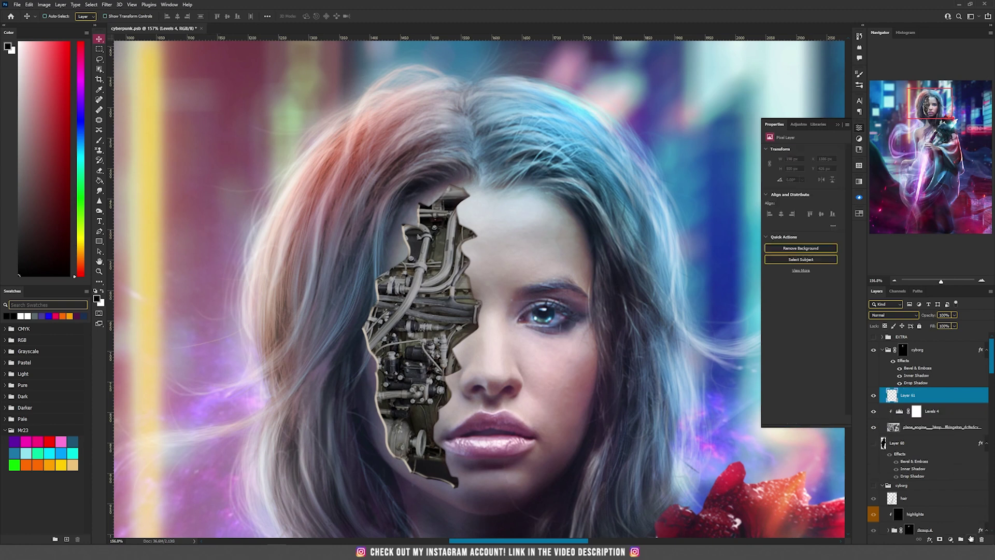
{"action": "left_click", "coordinate": [887, 315]}
{"action": "left_click", "coordinate": [876, 345]}
Paint soft dark shadows over the machinery along the inner edges of the face opening at 10% flow.
{"action": "key", "text": "b"}
{"action": "left_click", "coordinate": [410, 372], "text": "alt"}
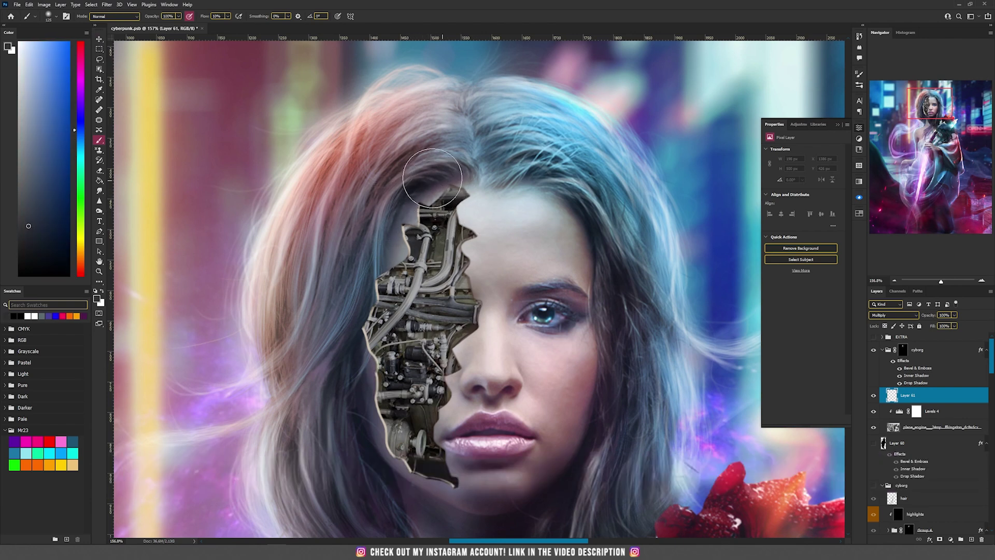
{"action": "mouse_move", "coordinate": [399, 206]}
{"action": "left_mouse_down"}
{"action": "mouse_move", "coordinate": [360, 298]}
{"action": "mouse_move", "coordinate": [374, 415]}
{"action": "mouse_move", "coordinate": [368, 438]}
{"action": "mouse_move", "coordinate": [433, 513]}
{"action": "mouse_move", "coordinate": [476, 537]}
{"action": "mouse_move", "coordinate": [462, 353]}
{"action": "mouse_move", "coordinate": [486, 292]}
{"action": "mouse_move", "coordinate": [496, 319]}
{"action": "mouse_move", "coordinate": [475, 338]}
{"action": "mouse_move", "coordinate": [462, 490]}
{"action": "mouse_move", "coordinate": [439, 491]}
{"action": "mouse_move", "coordinate": [362, 368]}
{"action": "mouse_move", "coordinate": [395, 252]}
{"action": "mouse_move", "coordinate": [482, 182]}
{"action": "mouse_move", "coordinate": [498, 232]}
{"action": "mouse_move", "coordinate": [470, 231]}
{"action": "mouse_move", "coordinate": [456, 253]}
{"action": "left_mouse_up"}
{"action": "mouse_move", "coordinate": [498, 340]}
{"action": "left_mouse_down"}
{"action": "mouse_move", "coordinate": [491, 331]}
{"action": "mouse_move", "coordinate": [518, 331]}
{"action": "left_mouse_up"}
{"action": "key", "text": "v"}
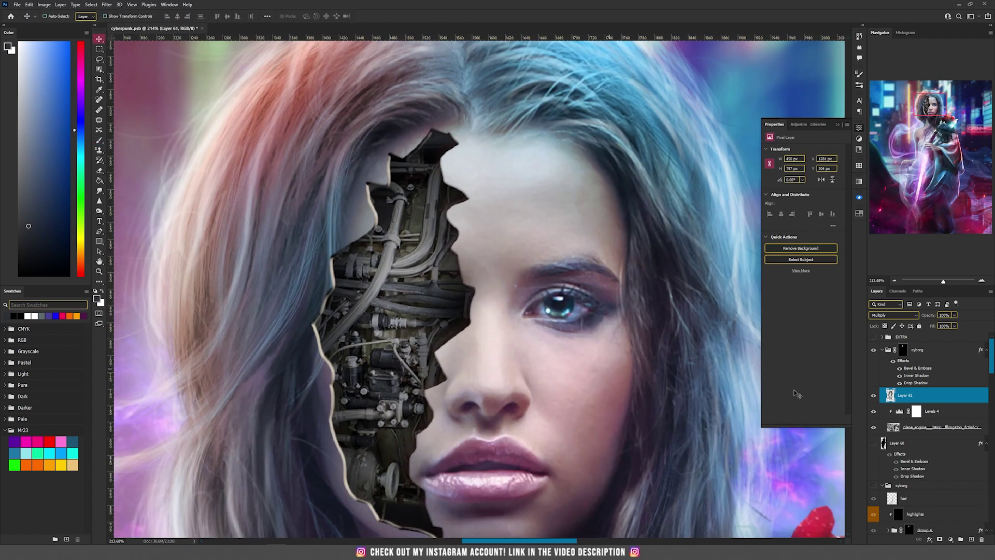
Add a Selective Color adjustment clipped above the Levels adjustment and set its blend mode to Color.
{"action": "left_click", "coordinate": [939, 414]}
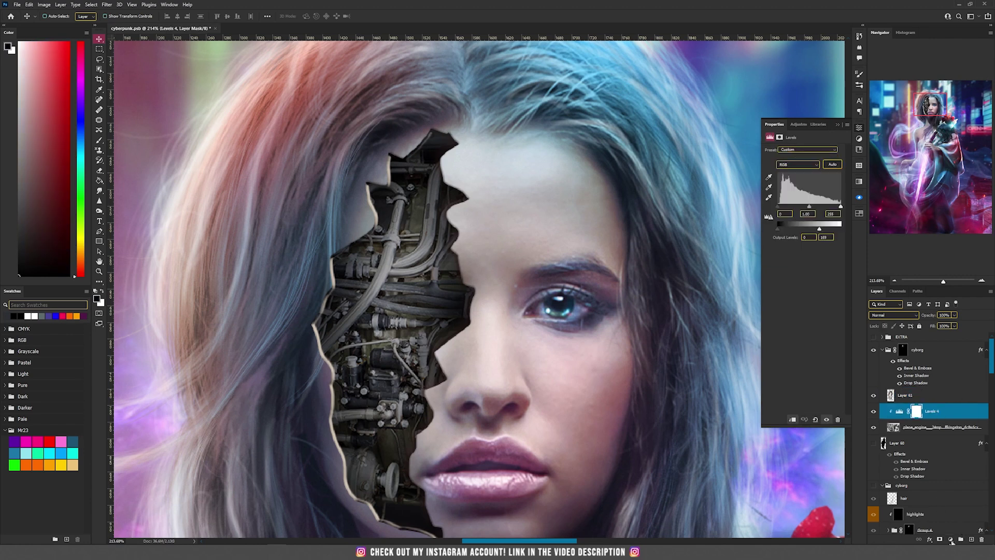
{"action": "left_click", "coordinate": [951, 541]}
{"action": "left_click", "coordinate": [951, 539]}
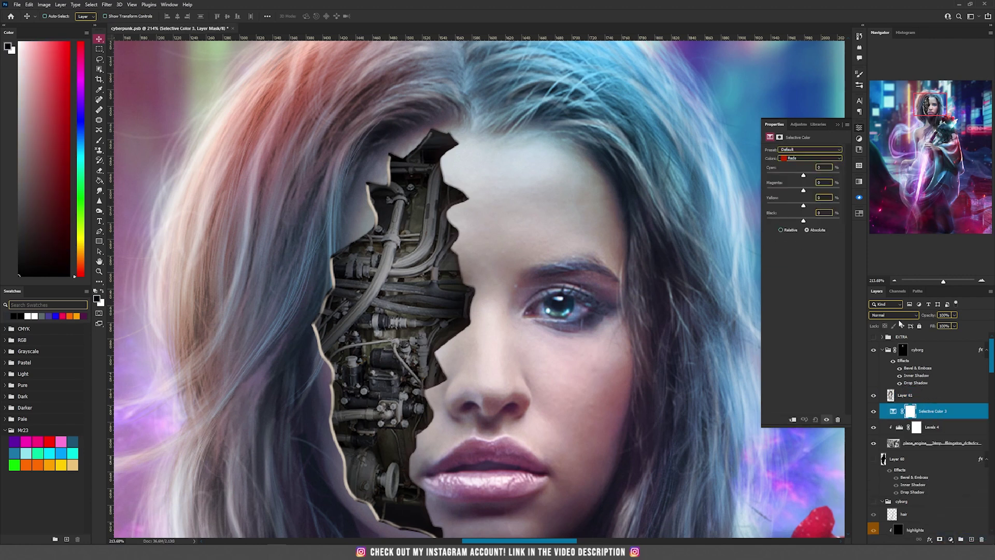
{"action": "left_click", "coordinate": [894, 315]}
{"action": "left_click", "coordinate": [898, 459]}
{"action": "left_click", "coordinate": [925, 417], "text": "alt"}
Set the Selective Color neutrals to cyan +27% and magenta +12% to tint the machinery blue.
{"action": "left_click", "coordinate": [811, 158]}
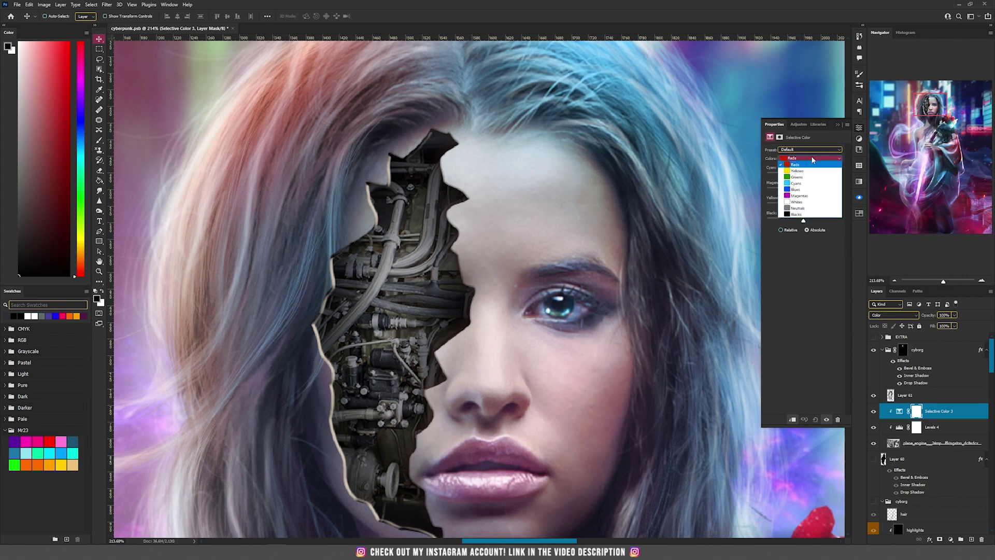
{"action": "left_click", "coordinate": [797, 207]}
{"action": "left_click_drag", "start_coordinate": [803, 175], "coordinate": [813, 176]}
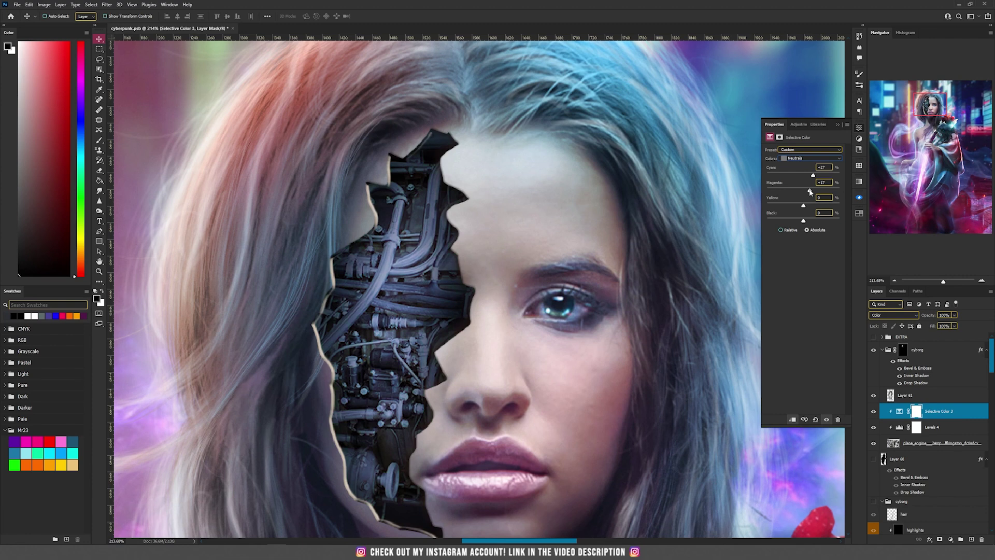
{"action": "scroll", "coordinate": [415, 309], "scroll_direction": "down", "scroll_amount": 3}
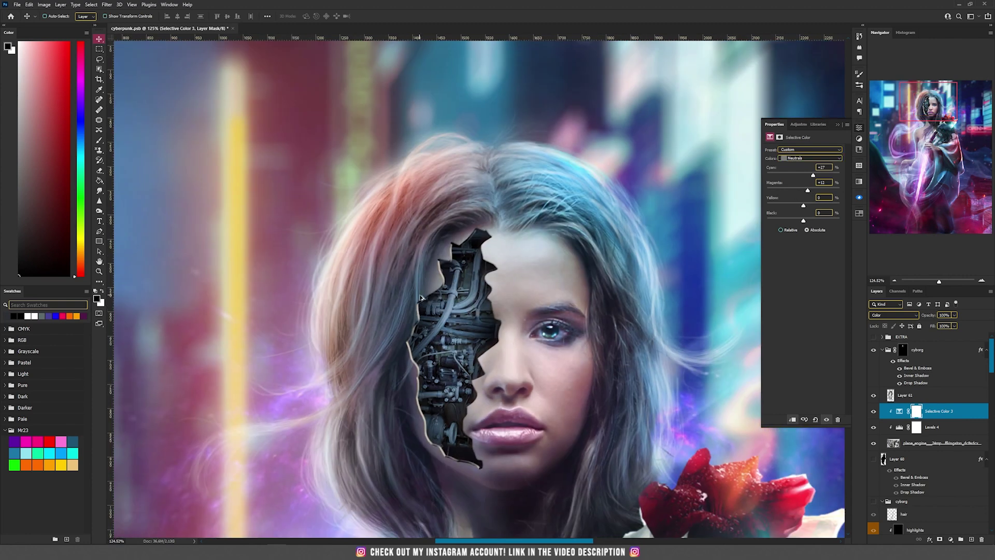
{"action": "scroll", "coordinate": [444, 317], "scroll_direction": "up", "scroll_amount": 3}
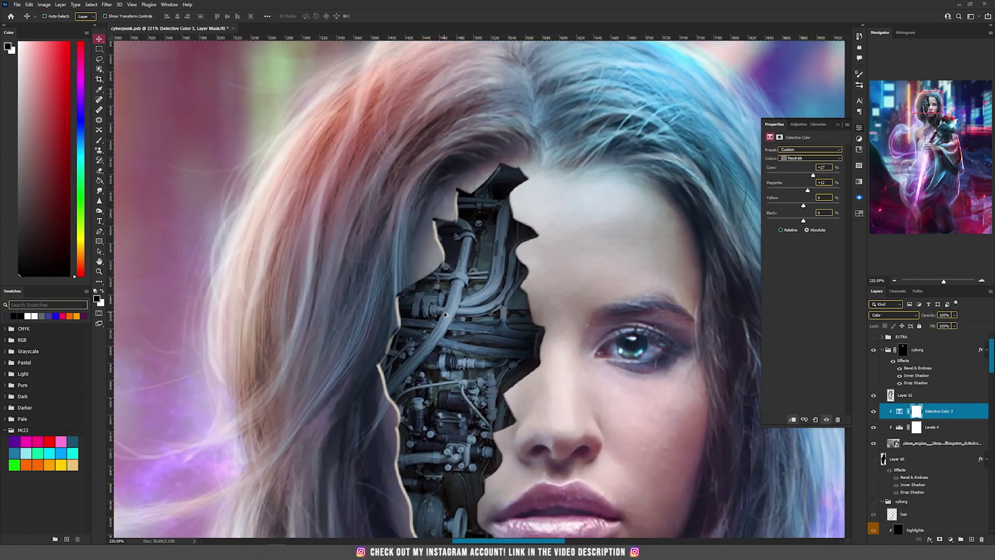
{"action": "scroll", "coordinate": [444, 314], "scroll_direction": "down", "scroll_amount": 3}
{"action": "scroll", "coordinate": [430, 196], "scroll_direction": "up", "scroll_amount": 4}
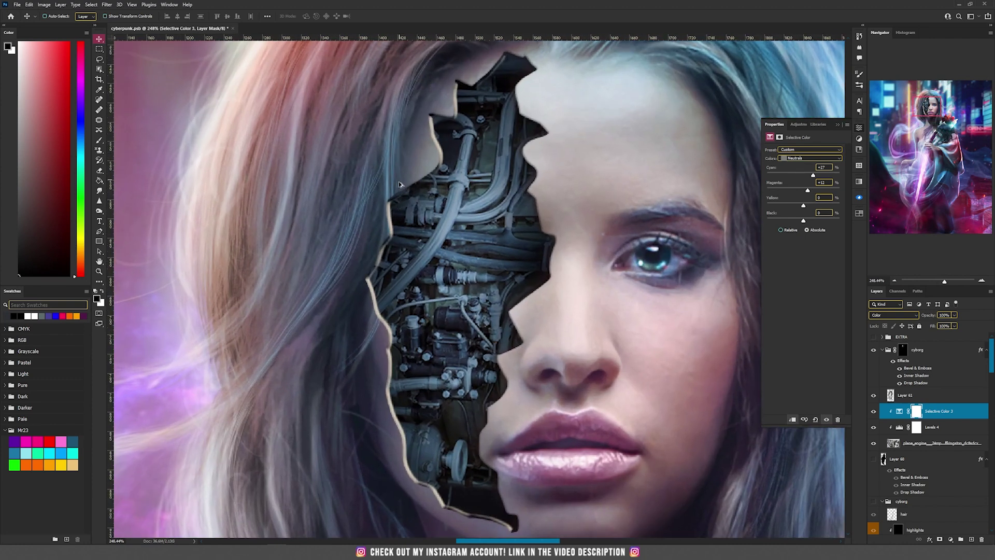
{"action": "scroll", "coordinate": [388, 199], "scroll_direction": "up", "scroll_amount": 3}
{"action": "scroll", "coordinate": [383, 216], "scroll_direction": "down", "scroll_amount": 2}
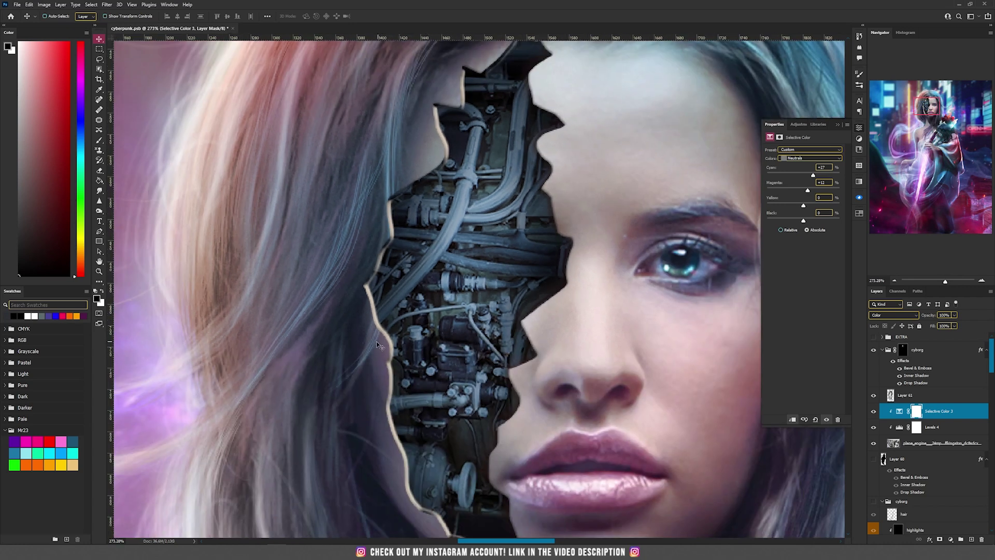
Create a new layer above the cyborg group and rename it hair.
{"action": "key", "text": "alt+bracketright"}
{"action": "key", "text": "alt+bracketright"}
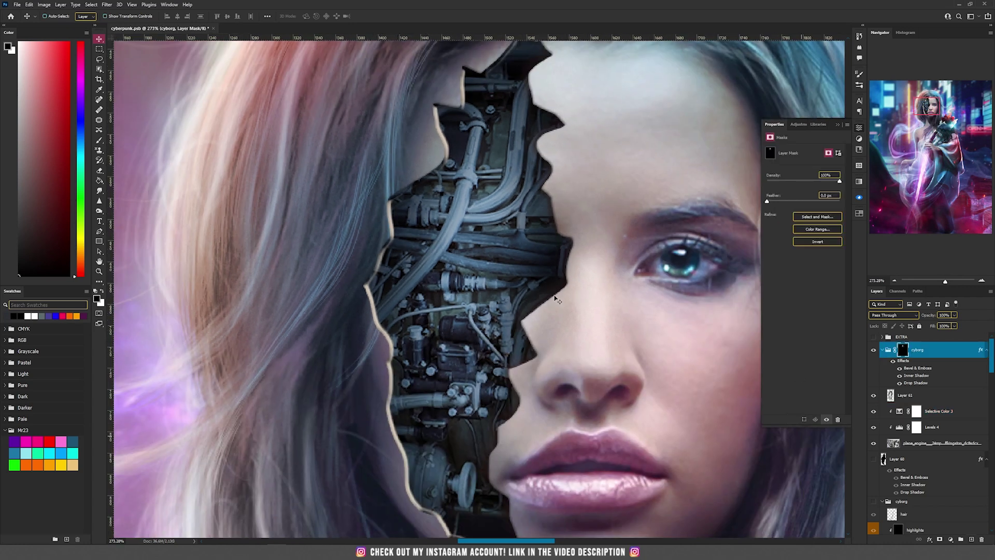
{"action": "scroll", "coordinate": [432, 184], "scroll_direction": "down", "scroll_amount": 5}
{"action": "scroll", "coordinate": [433, 187], "scroll_direction": "up", "scroll_amount": 3}
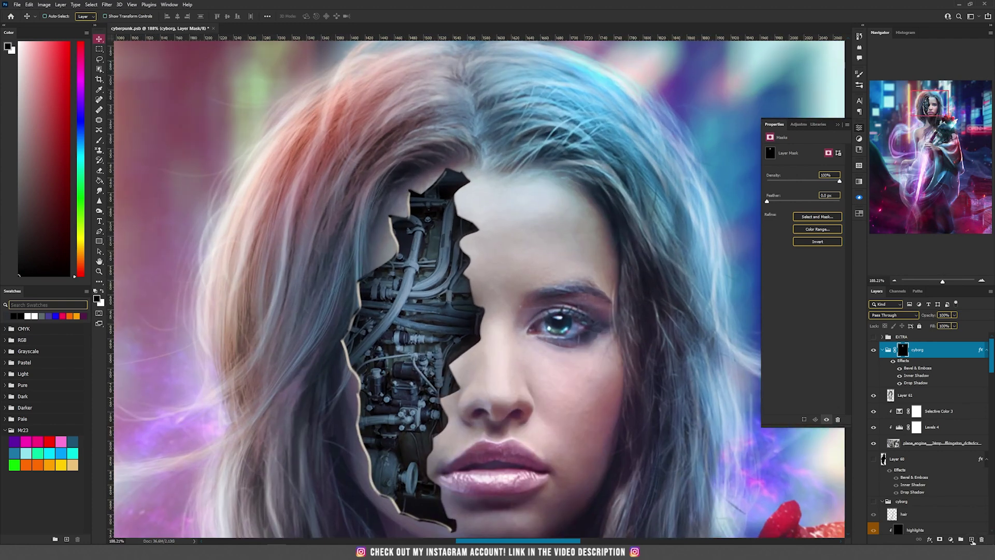
{"action": "left_click", "coordinate": [972, 540]}
{"action": "left_click_drag", "start_coordinate": [912, 395], "coordinate": [926, 343]}
{"action": "left_click", "coordinate": [922, 366]}
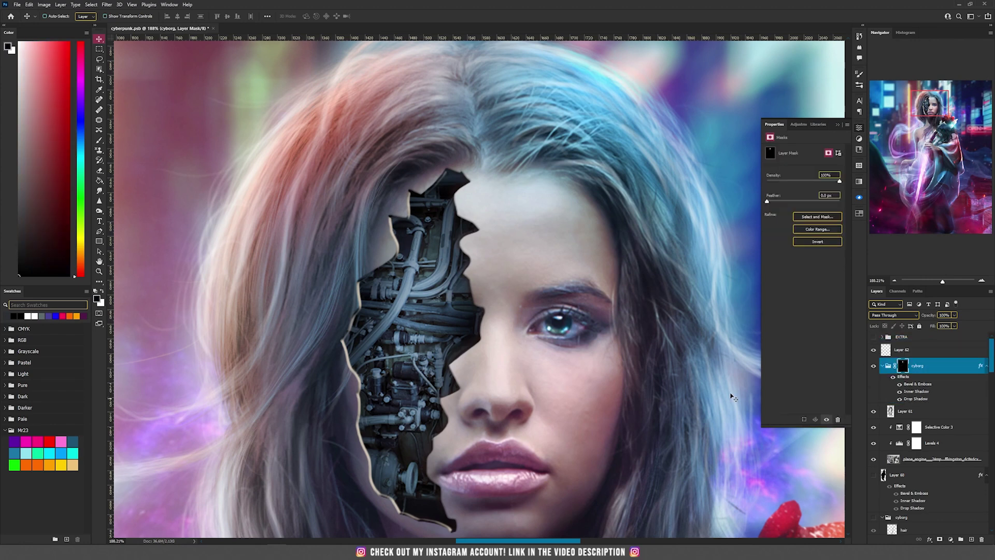
{"action": "left_click", "coordinate": [896, 351]}
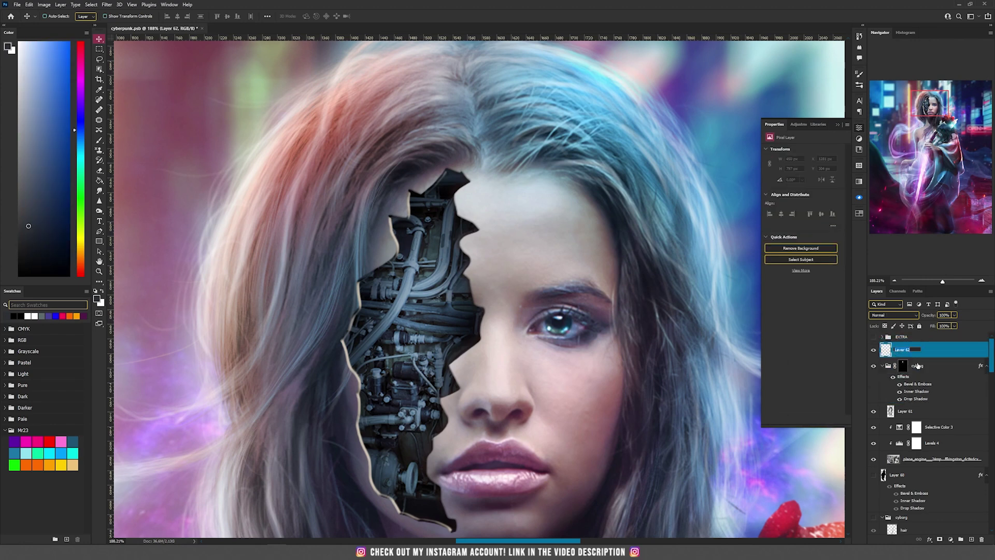
{"action": "type", "text": "hair"}
{"action": "key", "text": "Return"}
Choose the scattered 20 px hair-strand brush from the general brushes and set its flow to 100%.
{"action": "key", "text": "b"}
{"action": "scroll", "coordinate": [479, 245], "scroll_direction": "down", "scroll_amount": 1}
{"action": "right_click", "coordinate": [502, 210]}
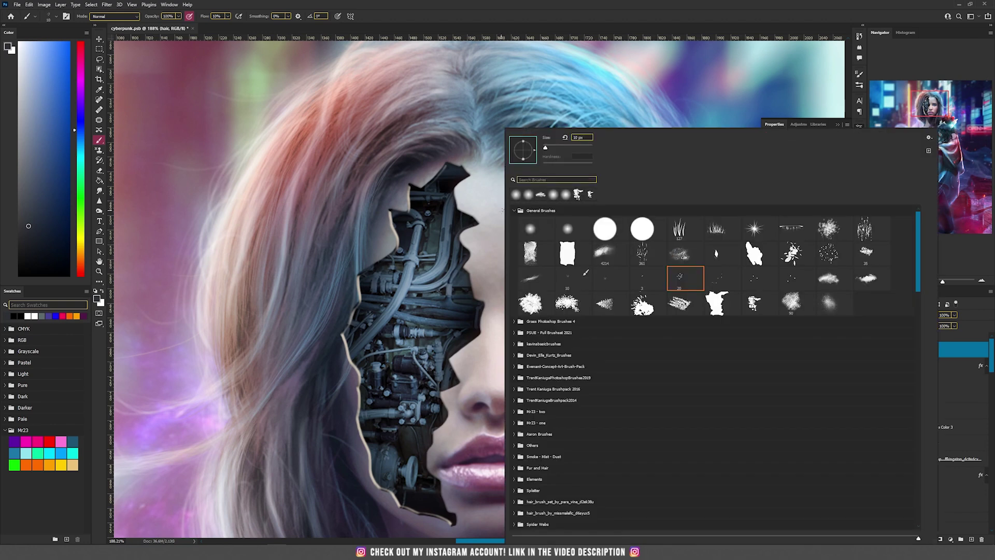
{"action": "left_click", "coordinate": [681, 283]}
{"action": "left_click", "coordinate": [569, 4]}
{"action": "left_click", "coordinate": [228, 16]}
{"action": "left_click_drag", "start_coordinate": [227, 26], "coordinate": [371, 4]}
{"action": "left_click", "coordinate": [442, 88]}
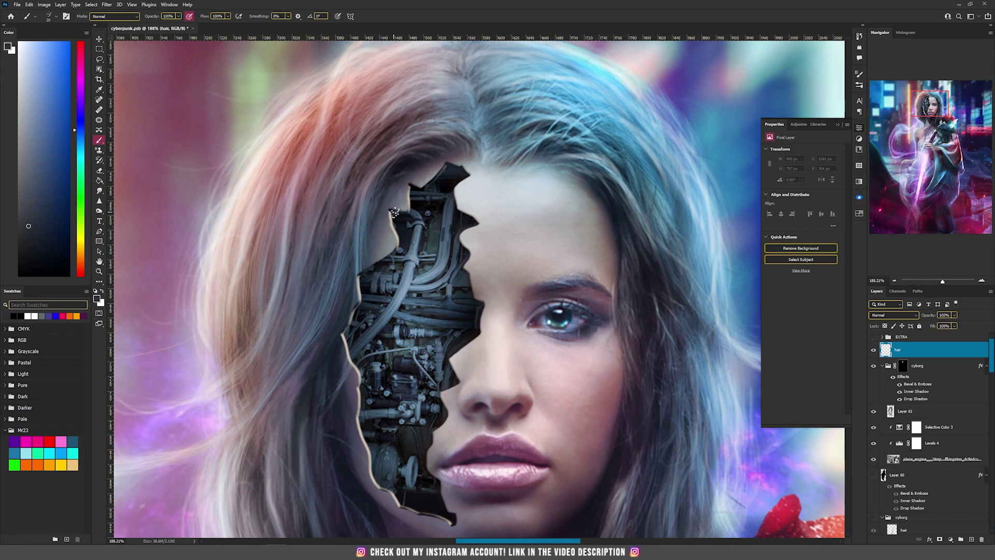
Paint dark hair strands down over the hair-side edge of the face opening using sampled hair colors.
{"action": "left_click_drag", "start_coordinate": [392, 212], "coordinate": [412, 217]}
{"action": "left_click", "coordinate": [406, 171], "text": "alt"}
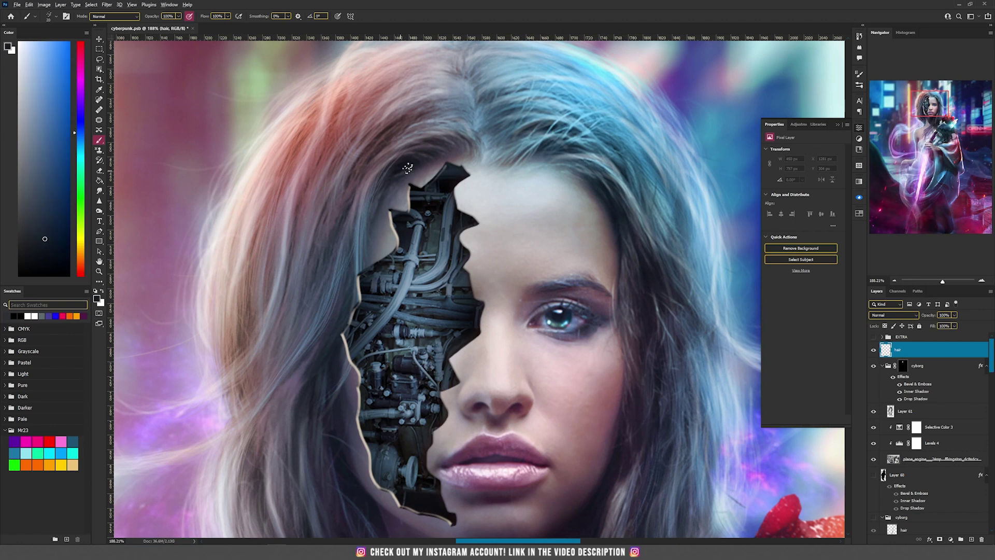
{"action": "left_click", "coordinate": [406, 165], "text": "alt"}
{"action": "left_click_drag", "start_coordinate": [376, 184], "coordinate": [356, 246]}
{"action": "mouse_move", "coordinate": [363, 207]}
{"action": "left_mouse_down"}
{"action": "mouse_move", "coordinate": [350, 375]}
{"action": "mouse_move", "coordinate": [328, 410]}
{"action": "left_mouse_up"}
{"action": "mouse_move", "coordinate": [365, 233]}
{"action": "left_mouse_down"}
{"action": "mouse_move", "coordinate": [354, 355]}
{"action": "mouse_move", "coordinate": [291, 479]}
{"action": "left_mouse_up"}
{"action": "left_click", "coordinate": [412, 174], "text": "alt"}
{"action": "mouse_move", "coordinate": [396, 181]}
{"action": "left_mouse_down"}
{"action": "mouse_move", "coordinate": [366, 241]}
{"action": "mouse_move", "coordinate": [321, 407]}
{"action": "left_mouse_up"}
{"action": "left_click_drag", "start_coordinate": [341, 370], "coordinate": [306, 477]}
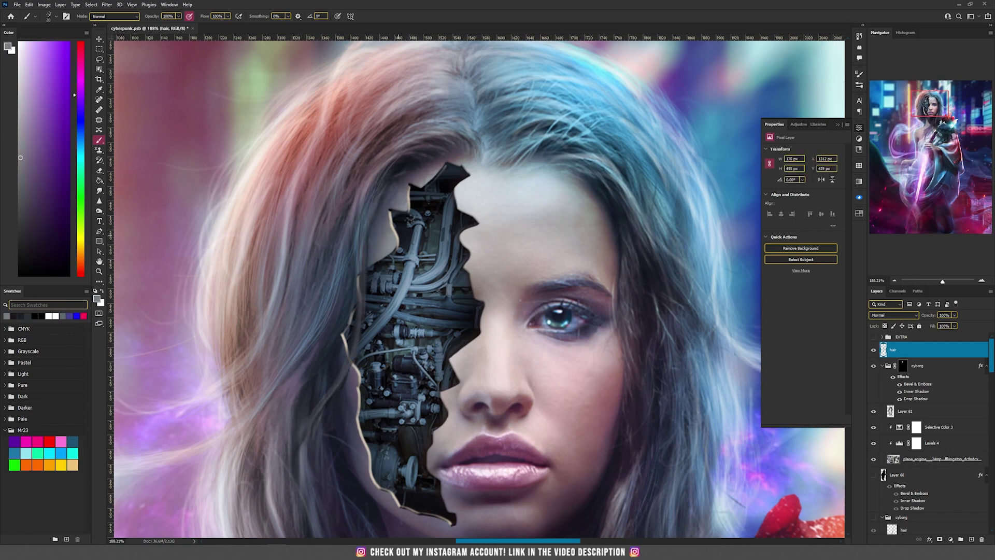
Layer additional strands in lighter sampled hair tones along the outer edge of the face opening.
{"action": "left_click", "coordinate": [294, 212], "text": "alt"}
{"action": "right_click", "coordinate": [344, 208], "text": "alt"}
{"action": "left_click_drag", "start_coordinate": [365, 246], "coordinate": [318, 416]}
{"action": "left_click_drag", "start_coordinate": [362, 265], "coordinate": [322, 412]}
{"action": "left_click", "coordinate": [324, 337], "text": "alt"}
{"action": "left_click_drag", "start_coordinate": [355, 331], "coordinate": [336, 370]}
{"action": "left_click", "coordinate": [338, 202], "text": "alt"}
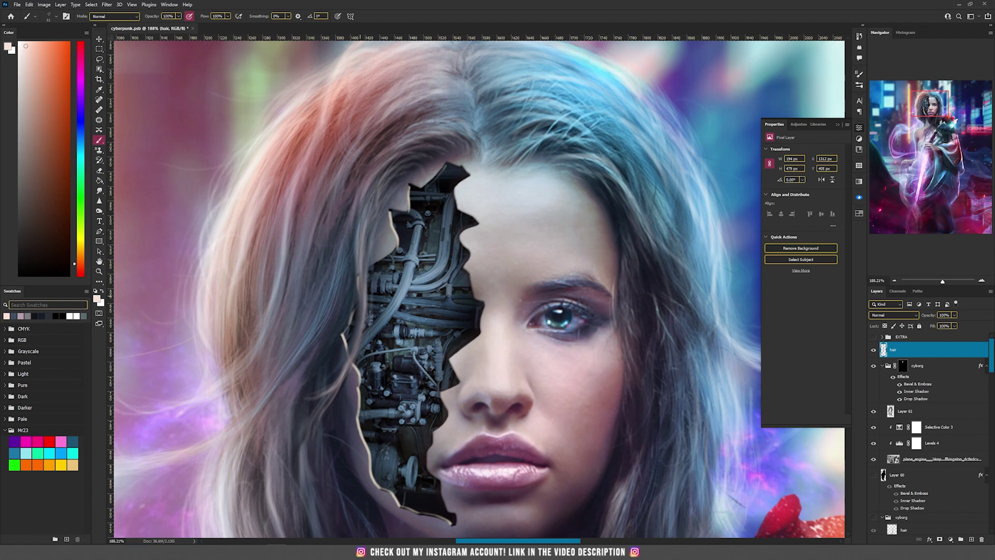
{"action": "left_click", "coordinate": [323, 430], "text": "alt"}
Switch to the 3 px strand brush and add fine hairs in sampled pinkish and light blue tones beside the opening.
{"action": "right_click", "coordinate": [461, 194]}
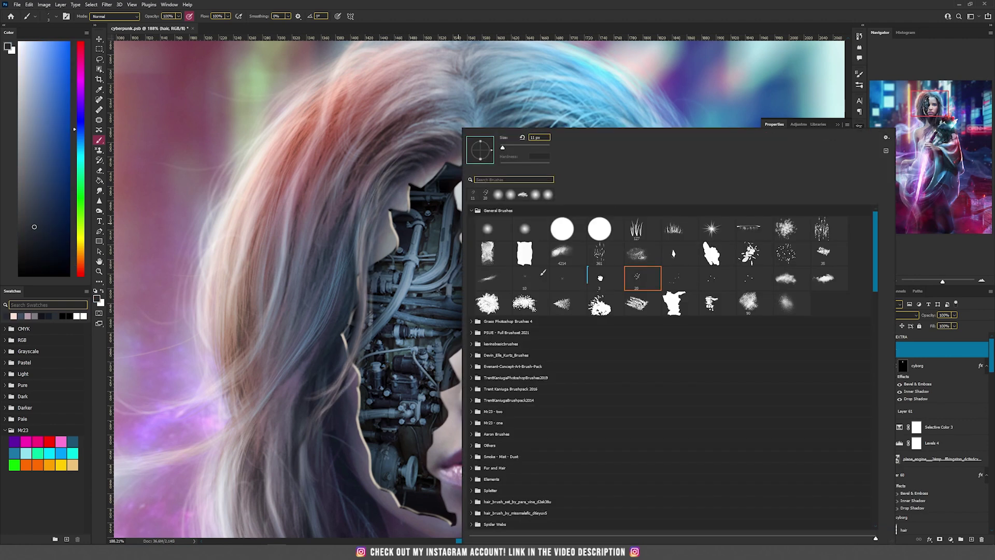
{"action": "double_click", "coordinate": [598, 275]}
{"action": "left_click", "coordinate": [375, 262], "text": "alt"}
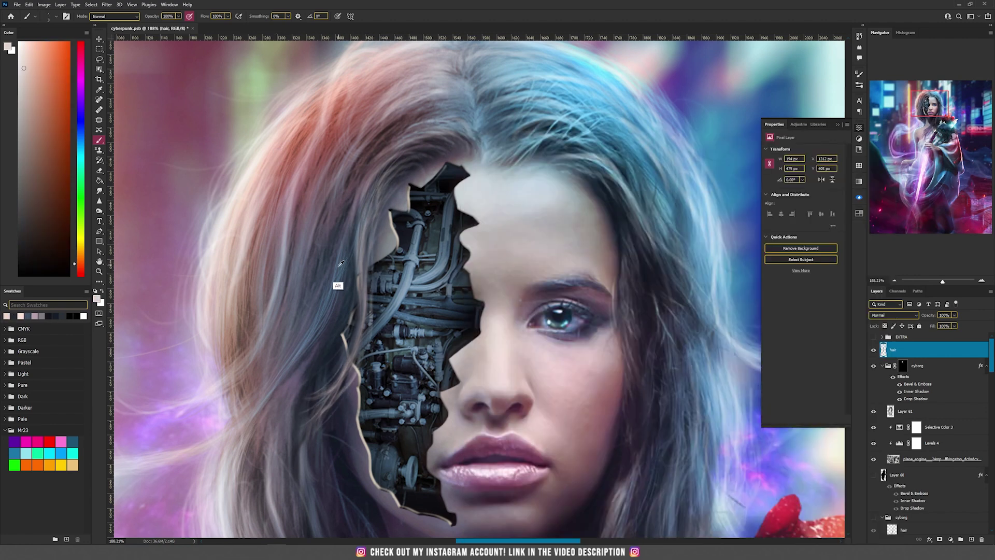
{"action": "left_click", "coordinate": [613, 94], "text": "alt"}
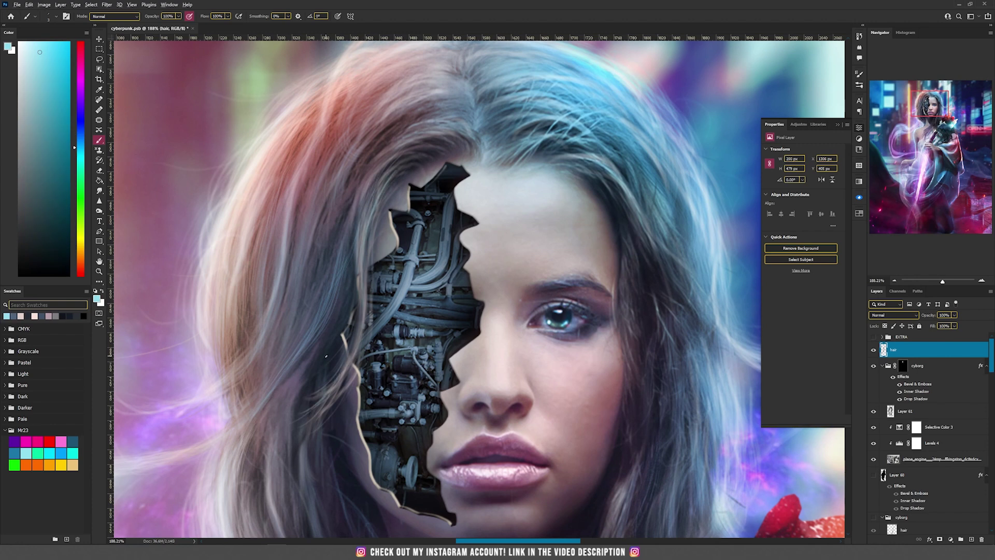
{"action": "scroll", "coordinate": [342, 353], "scroll_direction": "down", "scroll_amount": 5}
{"action": "scroll", "coordinate": [349, 341], "scroll_direction": "up", "scroll_amount": 6}
{"action": "scroll", "coordinate": [349, 341], "scroll_direction": "down", "scroll_amount": 2}
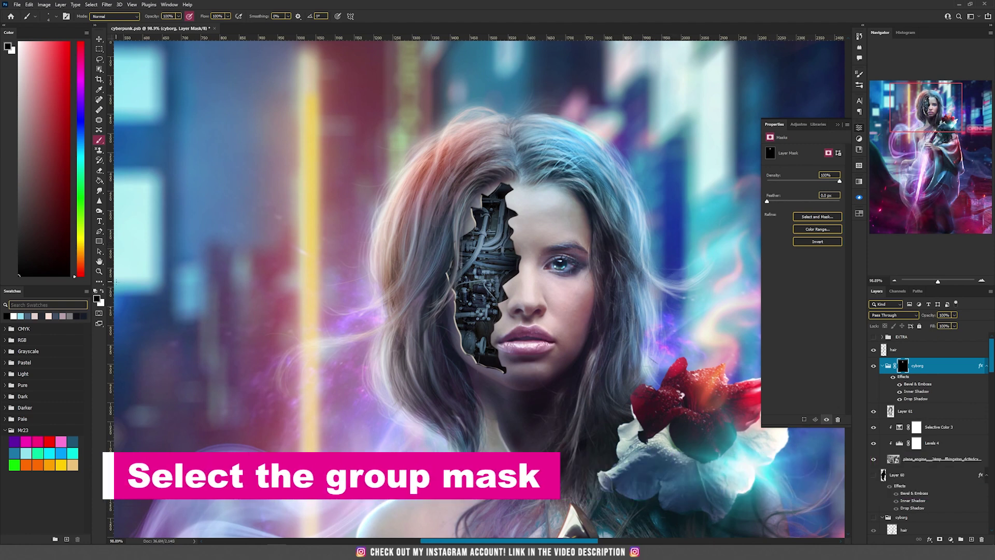
Refine the opening's jagged edge on the cyborg group mask with a 4 px hard round brush, painting in white and black.
{"action": "right_click", "coordinate": [267, 194]}
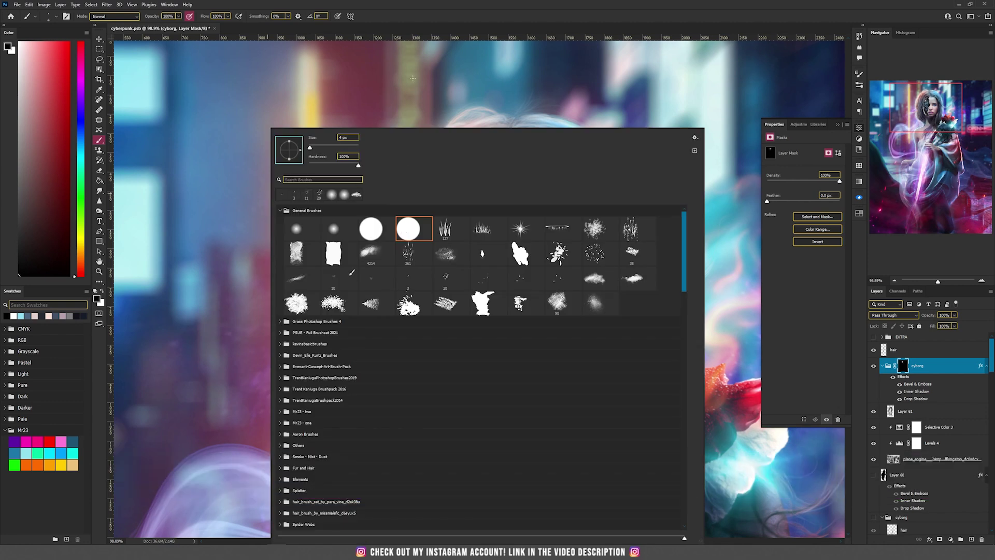
{"action": "double_click", "coordinate": [405, 231]}
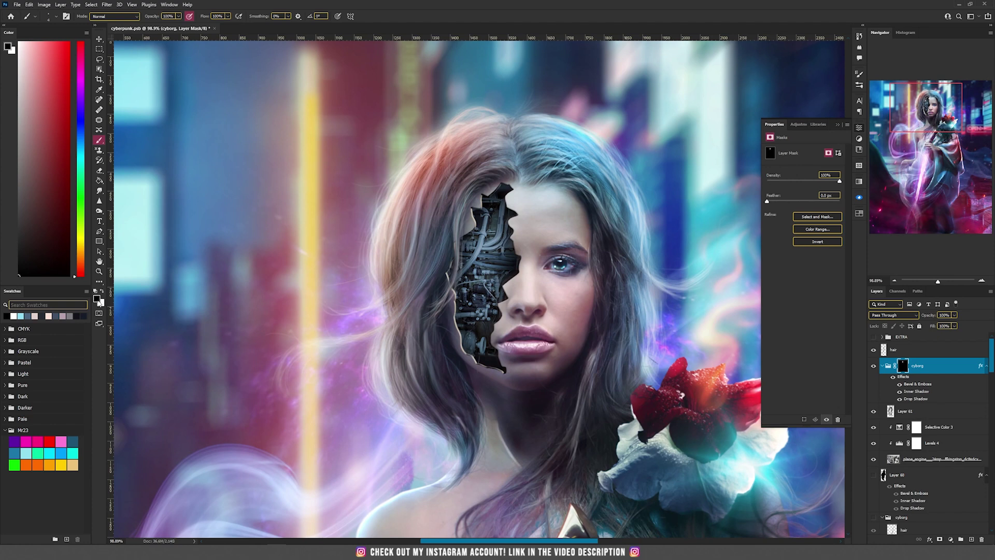
{"action": "scroll", "coordinate": [540, 314], "scroll_direction": "up", "scroll_amount": 5}
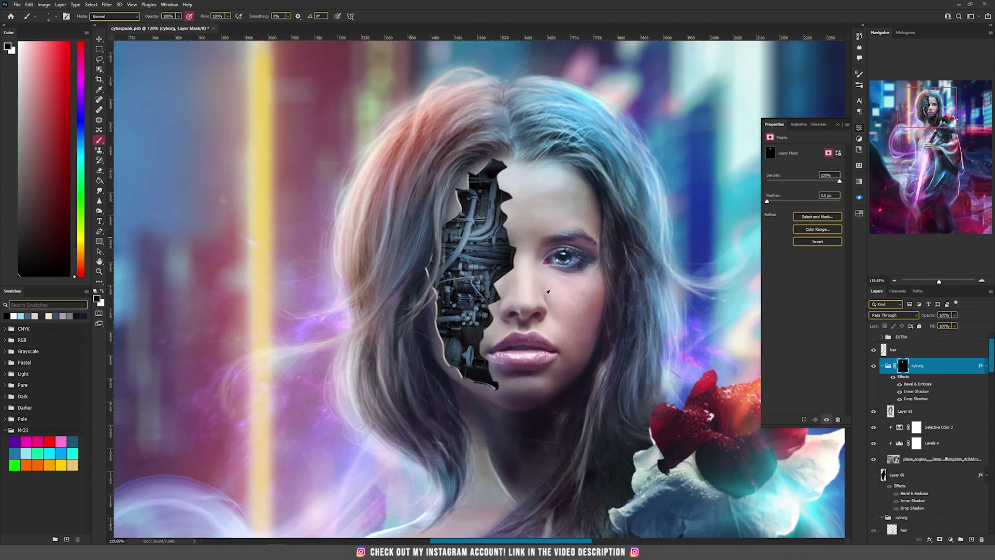
{"action": "left_click_drag", "start_coordinate": [453, 261], "coordinate": [341, 388]}
{"action": "left_click", "coordinate": [103, 291]}
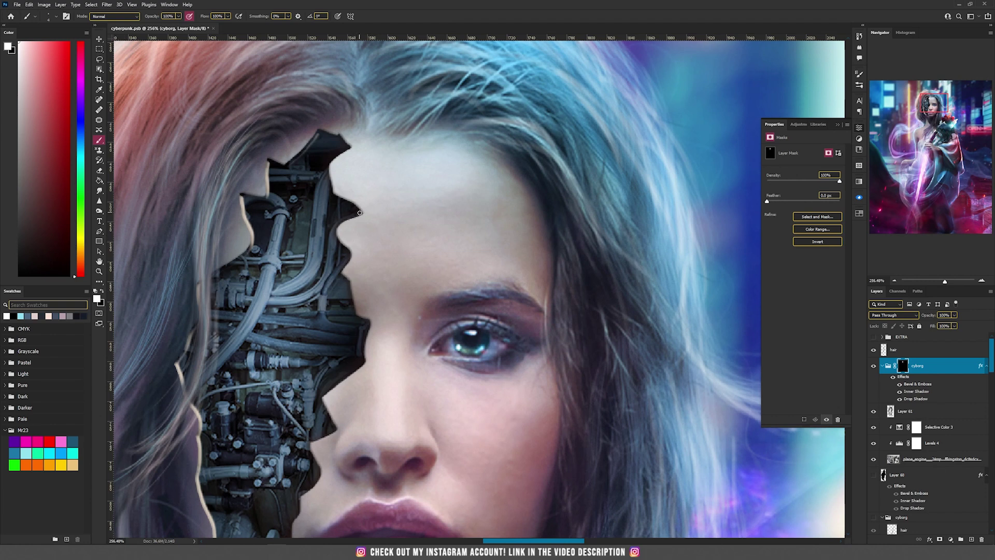
{"action": "mouse_move", "coordinate": [367, 212]}
{"action": "left_mouse_down"}
{"action": "mouse_move", "coordinate": [427, 217]}
{"action": "mouse_move", "coordinate": [370, 208]}
{"action": "mouse_move", "coordinate": [353, 218]}
{"action": "mouse_move", "coordinate": [382, 216]}
{"action": "mouse_move", "coordinate": [365, 222]}
{"action": "left_mouse_up"}
{"action": "scroll", "coordinate": [477, 240], "scroll_direction": "down", "scroll_amount": 4}
{"action": "scroll", "coordinate": [441, 239], "scroll_direction": "up", "scroll_amount": 4}
{"action": "scroll", "coordinate": [442, 238], "scroll_direction": "up", "scroll_amount": 1}
{"action": "key", "text": "x"}
{"action": "mouse_move", "coordinate": [466, 219]}
{"action": "left_mouse_down"}
{"action": "mouse_move", "coordinate": [419, 227]}
{"action": "mouse_move", "coordinate": [455, 209]}
{"action": "mouse_move", "coordinate": [368, 226]}
{"action": "mouse_move", "coordinate": [387, 221]}
{"action": "left_mouse_up"}
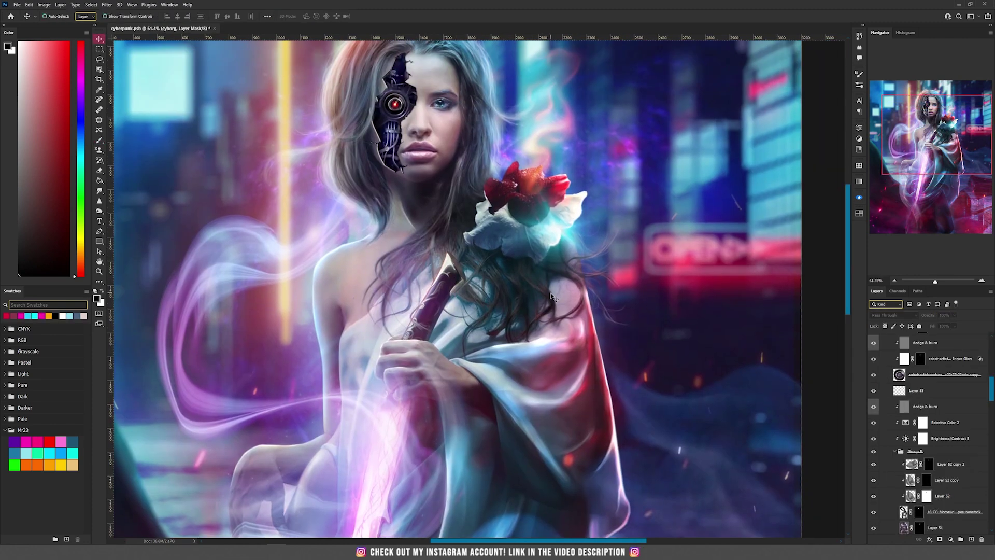
Shift the purple magic trail overlay magic-trails-jpg-neostock-43 closer to the woman's body.
{"action": "left_click_drag", "start_coordinate": [477, 344], "coordinate": [495, 302]}
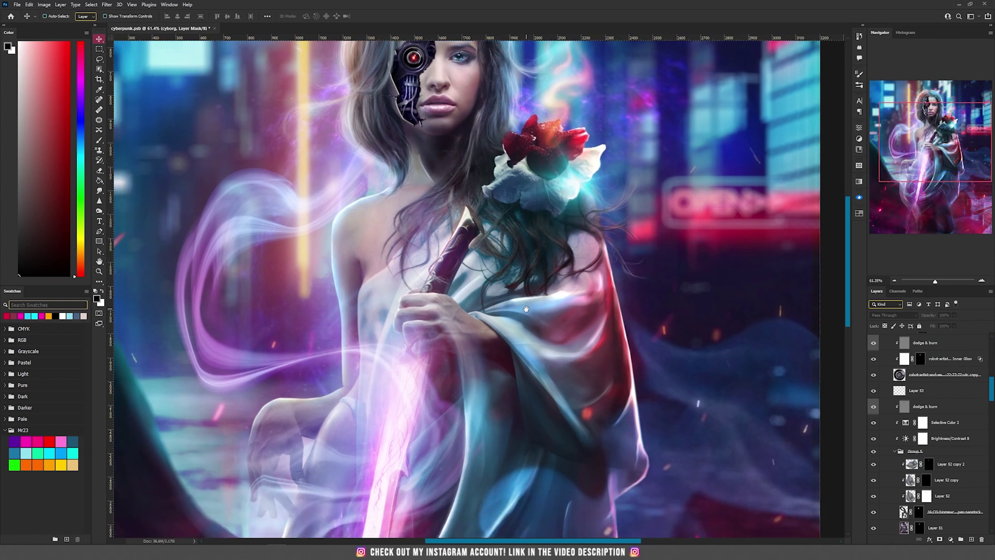
{"action": "left_click_drag", "start_coordinate": [526, 307], "coordinate": [505, 255]}
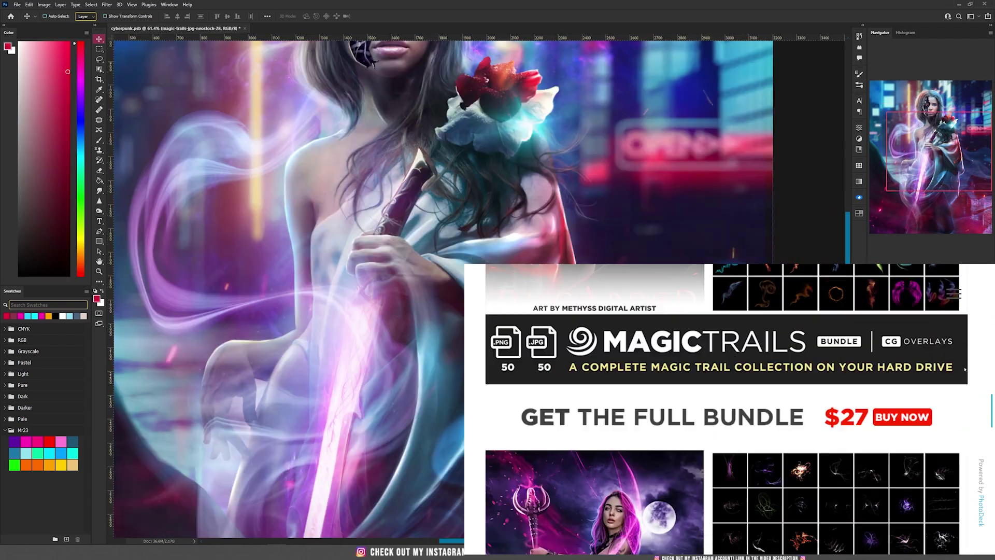
{"action": "left_click_drag", "start_coordinate": [261, 240], "coordinate": [329, 237]}
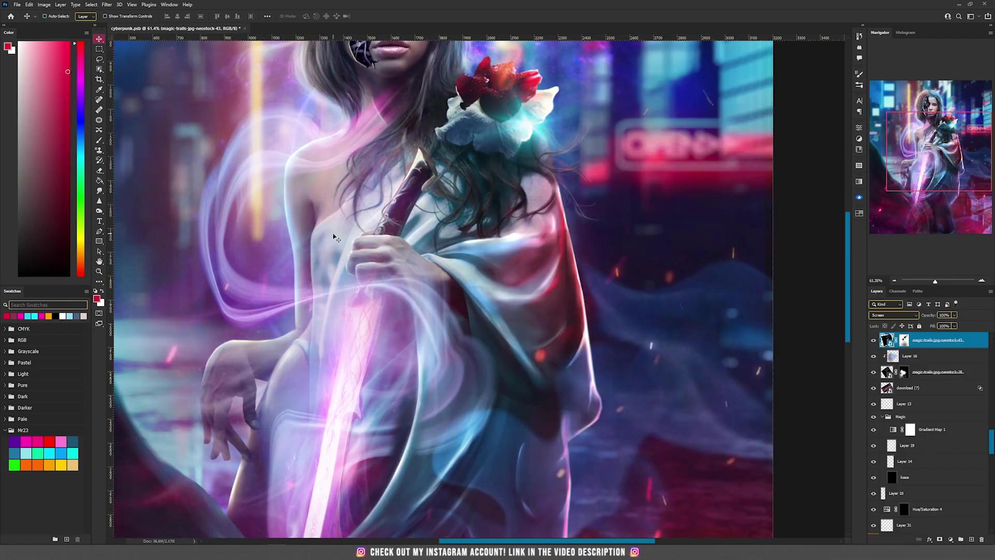
Select the Magic group and examine the colored smoke rising from the flower beside the woman's face.
{"action": "left_click_drag", "start_coordinate": [397, 347], "coordinate": [404, 278]}
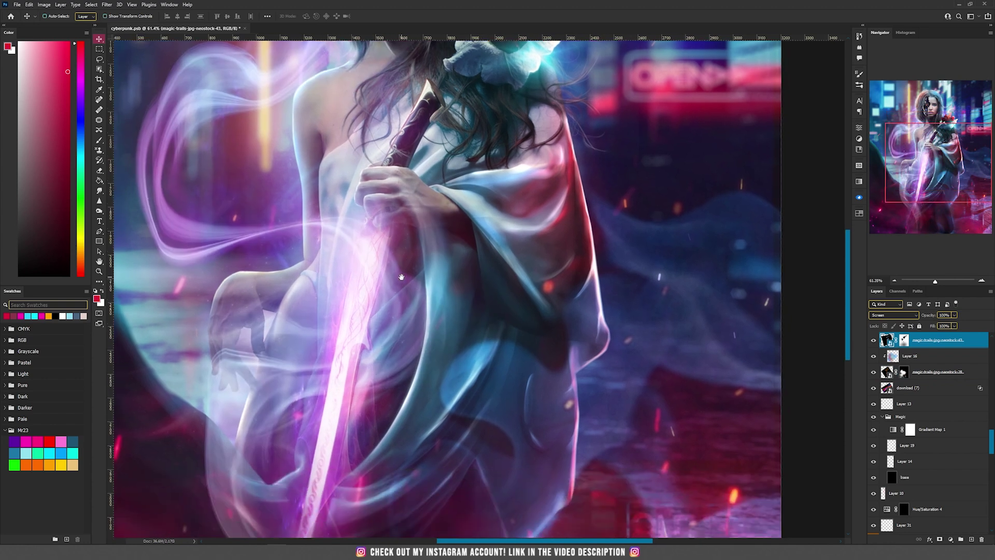
{"action": "left_click", "coordinate": [622, 347], "text": "ctrl"}
{"action": "left_click_drag", "start_coordinate": [622, 346], "coordinate": [492, 285]}
{"action": "scroll", "coordinate": [492, 285], "scroll_direction": "down", "scroll_amount": 5}
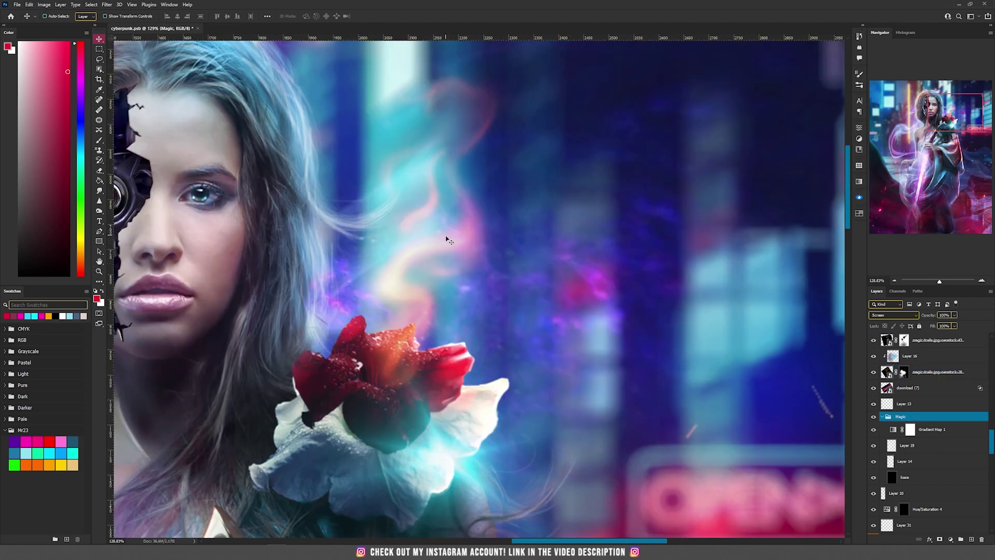
{"action": "left_click_drag", "start_coordinate": [449, 243], "coordinate": [488, 259]}
{"action": "scroll", "coordinate": [488, 259], "scroll_direction": "down", "scroll_amount": 1}
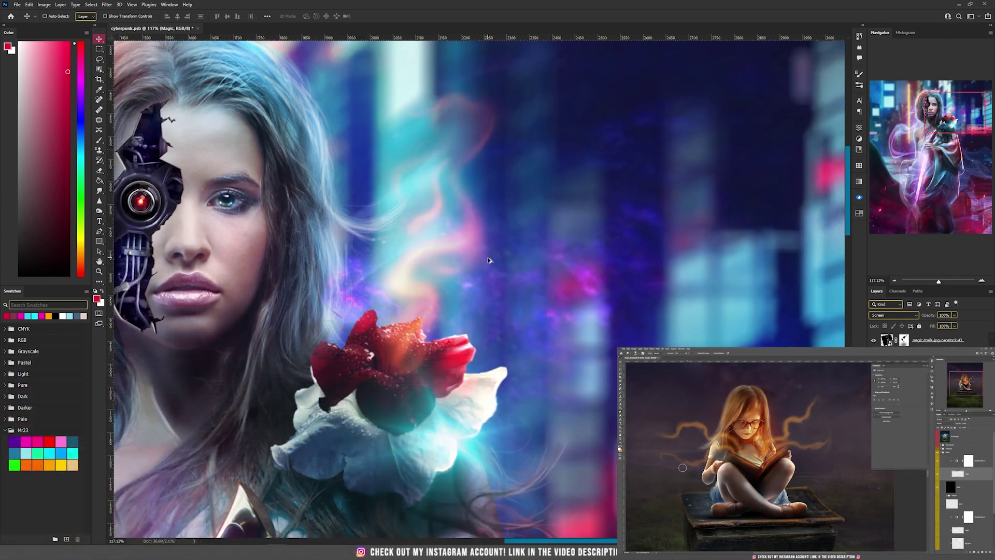
{"action": "scroll", "coordinate": [488, 259], "scroll_direction": "down", "scroll_amount": 1}
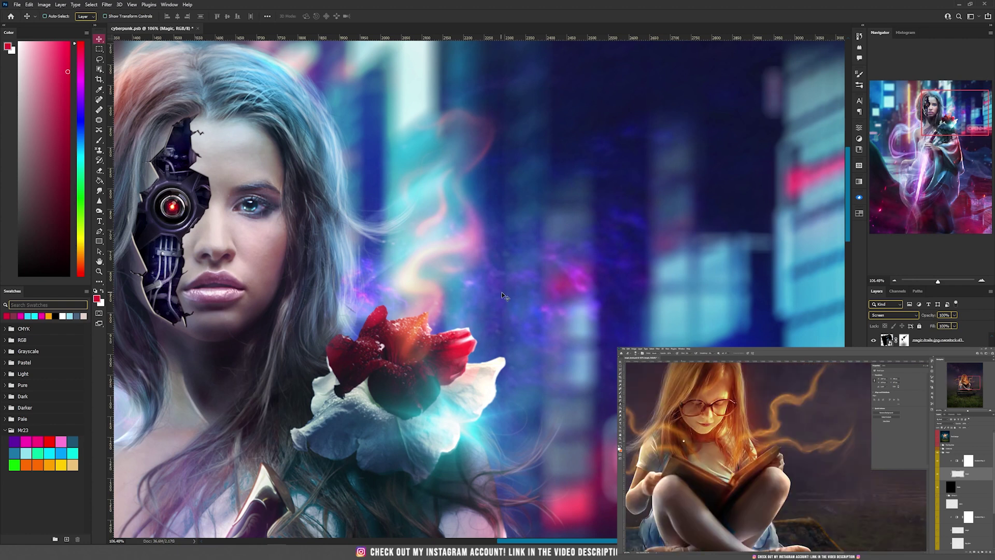
{"action": "scroll", "coordinate": [500, 293], "scroll_direction": "down", "scroll_amount": 5}
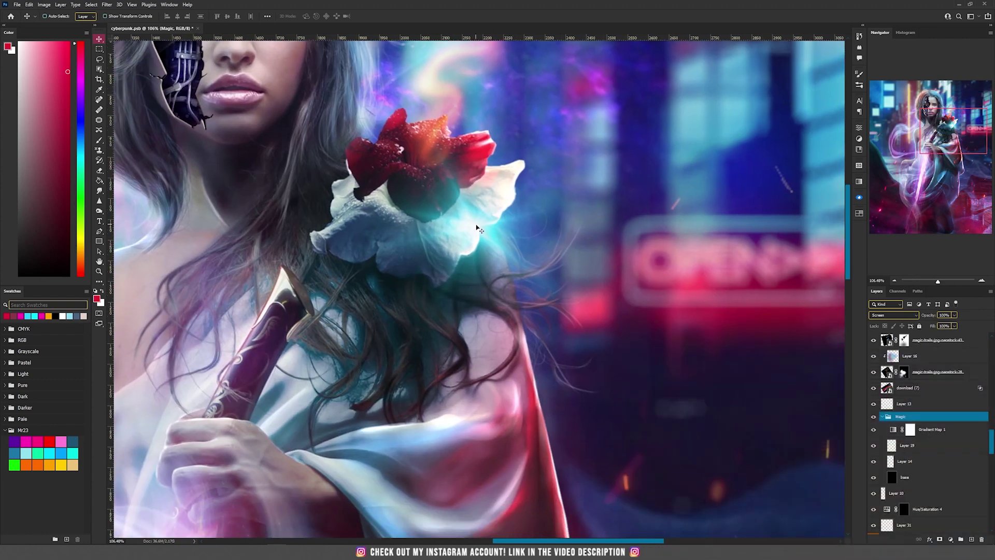
Select the flare layer ultimate-light-fx-spot-flares-neostock-11 at the flower's edge and examine its glow across the flower, robe and portrait.
{"action": "right_click", "coordinate": [477, 229]}
{"action": "left_click", "coordinate": [484, 234]}
{"action": "mouse_move", "coordinate": [504, 215]}
{"action": "left_mouse_down"}
{"action": "mouse_move", "coordinate": [553, 203]}
{"action": "mouse_move", "coordinate": [519, 206]}
{"action": "mouse_move", "coordinate": [515, 223]}
{"action": "left_mouse_up"}
{"action": "left_click_drag", "start_coordinate": [489, 298], "coordinate": [570, 84]}
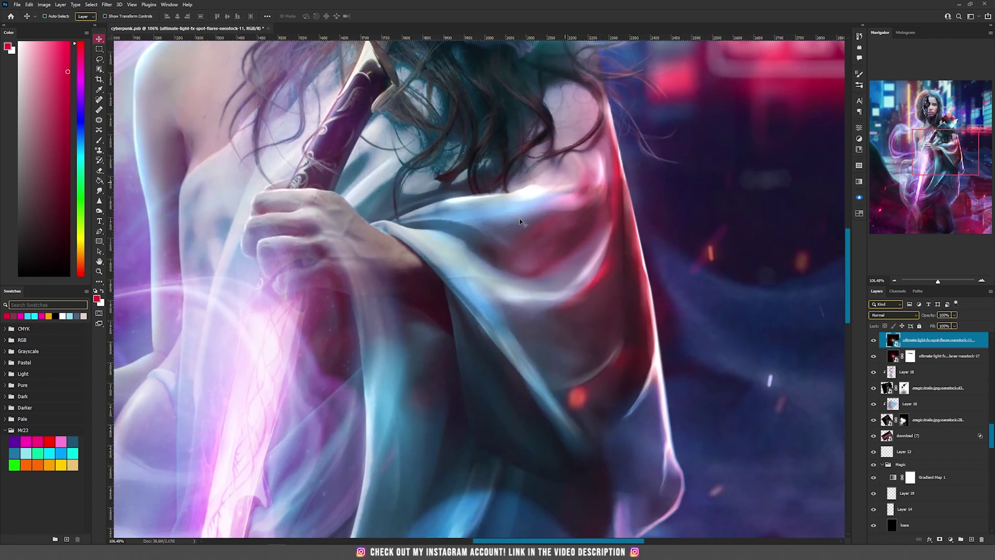
{"action": "scroll", "coordinate": [527, 240], "scroll_direction": "down", "scroll_amount": 5}
{"action": "left_click_drag", "start_coordinate": [535, 205], "coordinate": [497, 256]}
{"action": "scroll", "coordinate": [545, 317], "scroll_direction": "down", "scroll_amount": 3}
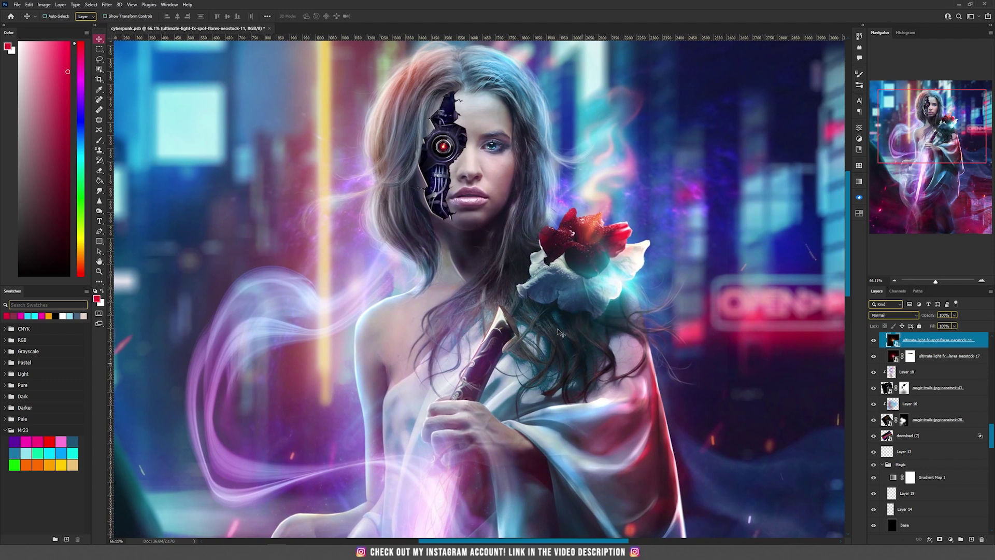
{"action": "scroll", "coordinate": [540, 304], "scroll_direction": "up", "scroll_amount": 3}
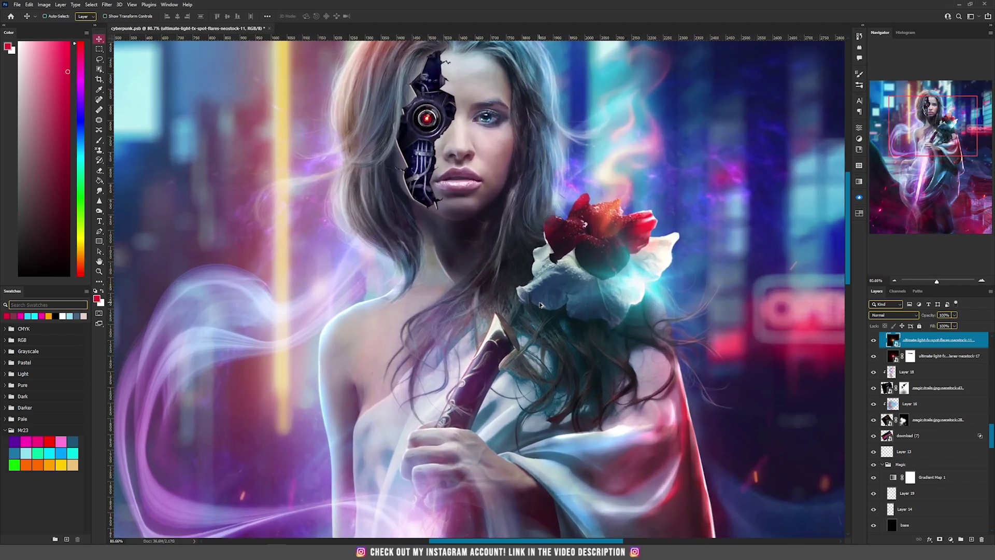